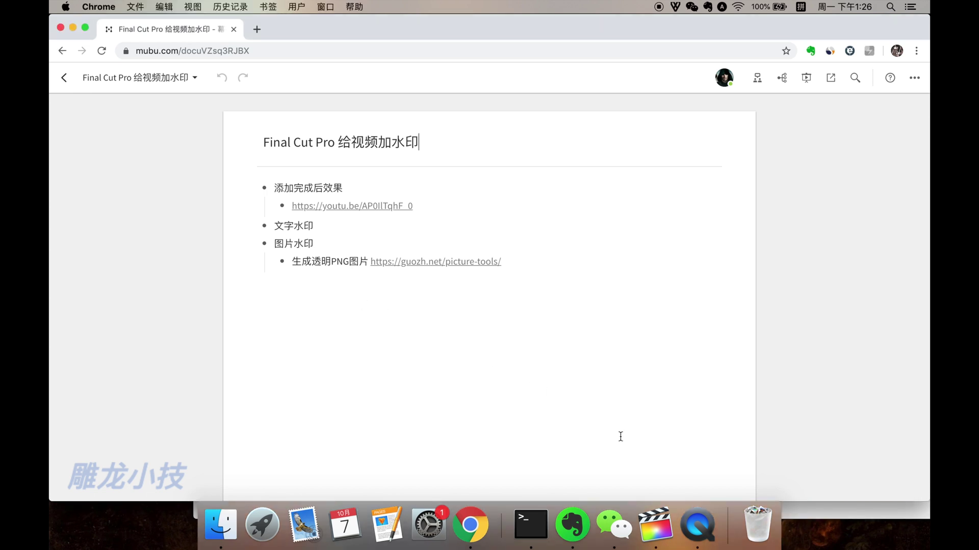
# Step: Bring the paused QuickTime Mac-tips video in front of Chrome from the Dock
pyautogui.click(697, 525)
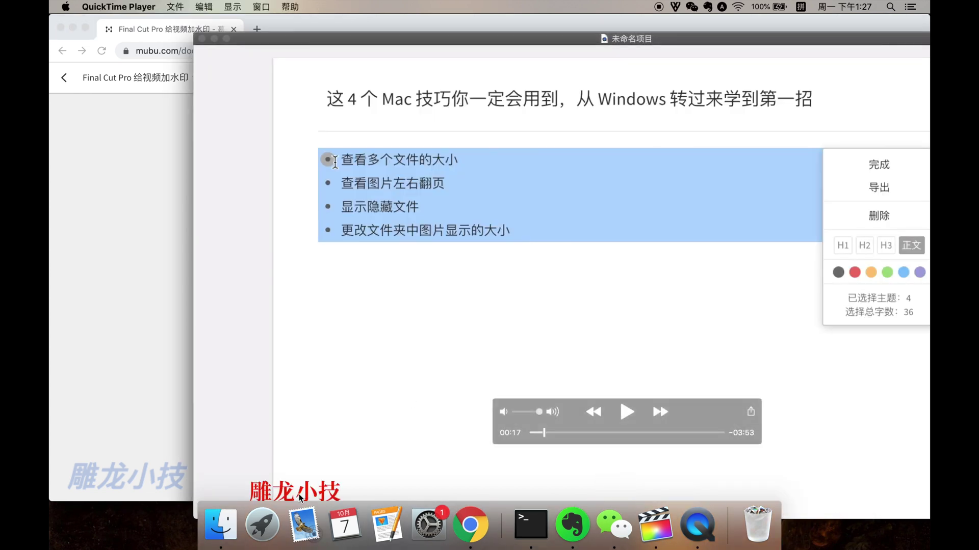
# Step: Switch back to the Mubu outline 'Final Cut Pro 给视频加水印' in Chrome
pyautogui.press('super+Tab')
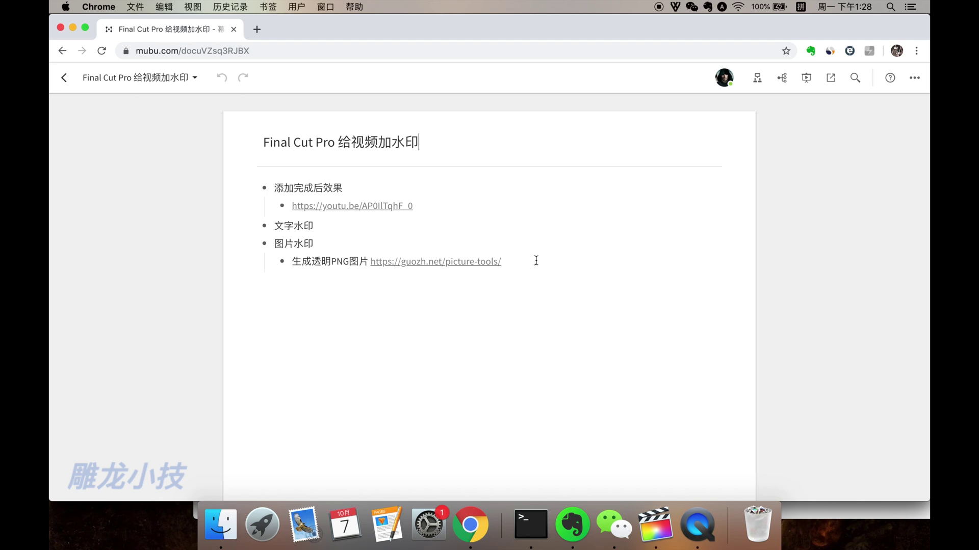
# Step: Highlight the picture-tools link in the outline, then bring the QuickTime video forward again
pyautogui.moveTo(536, 261); pyautogui.dragTo(499, 256)
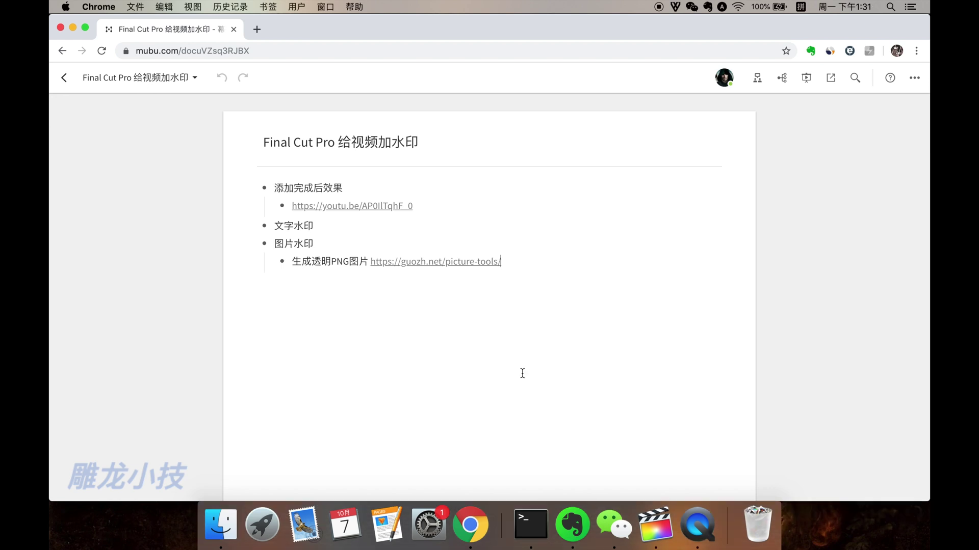
pyautogui.click(697, 525)
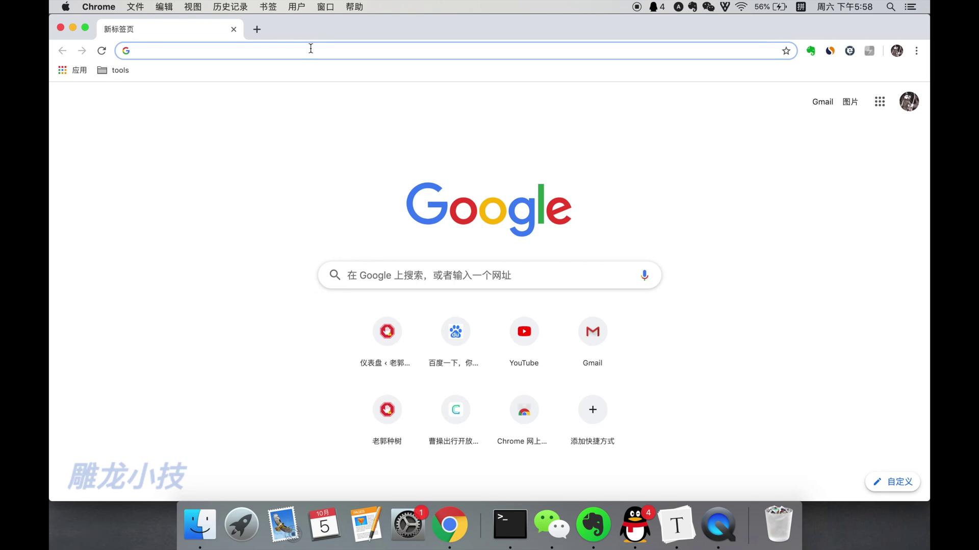
# Step: Search Google for 老郭种树 and open the guozh.net blog result
pyautogui.write('la')
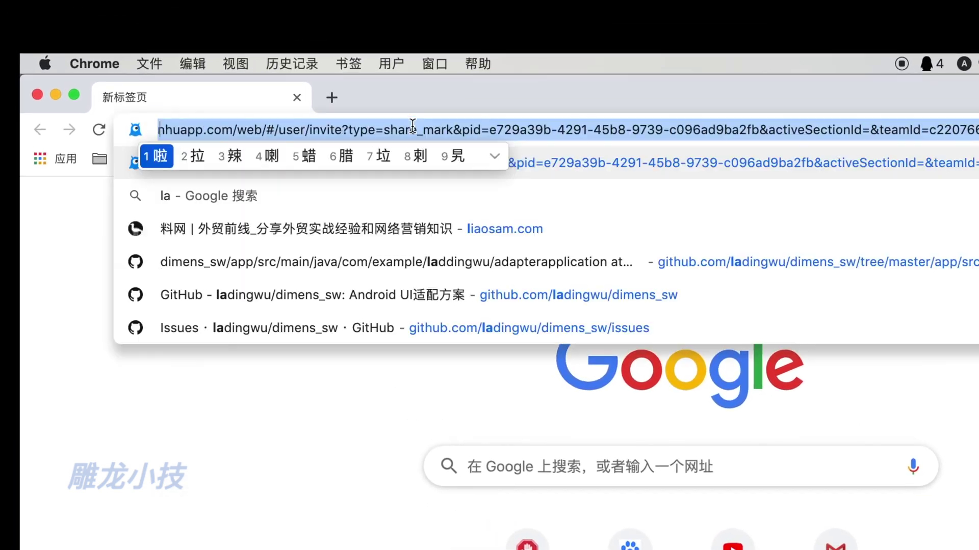
pyautogui.write('老郭种树')
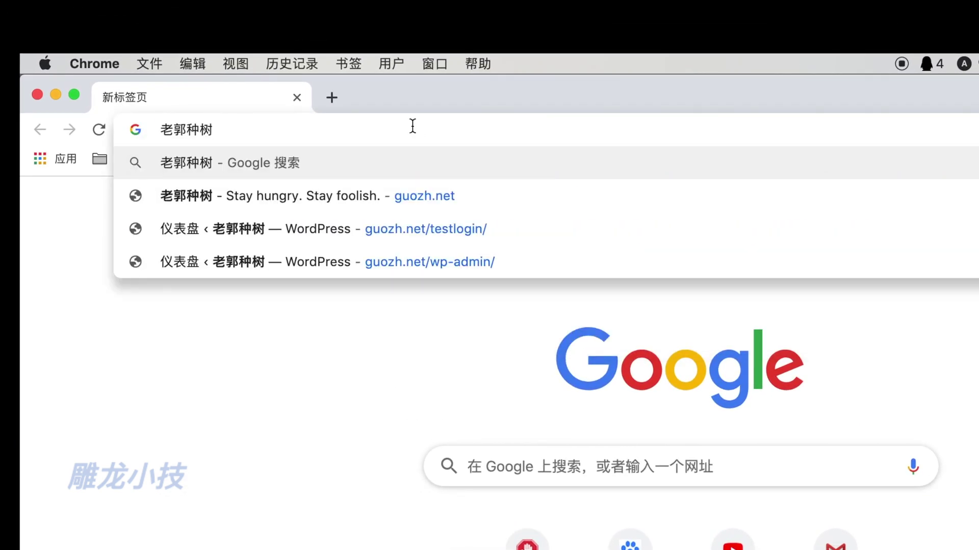
pyautogui.press('Return')
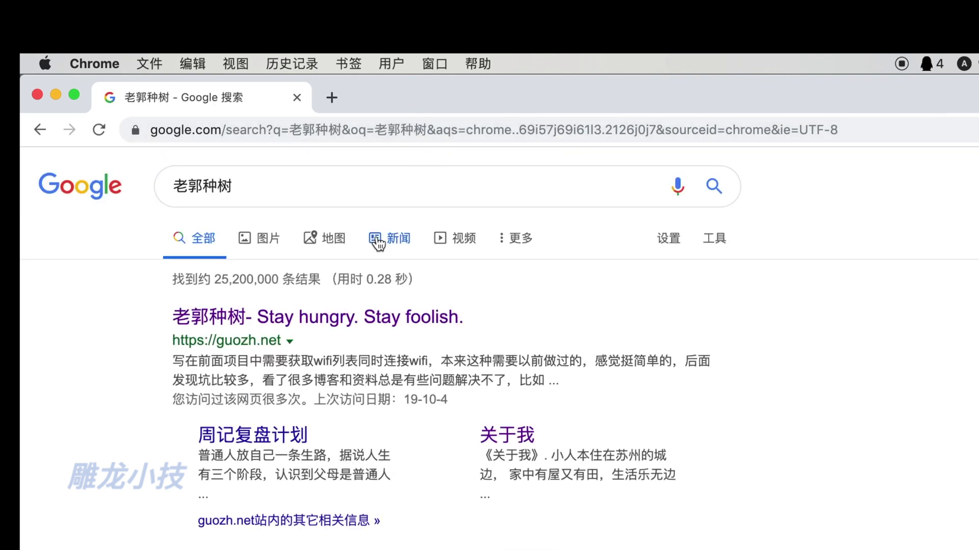
pyautogui.click(316, 322)
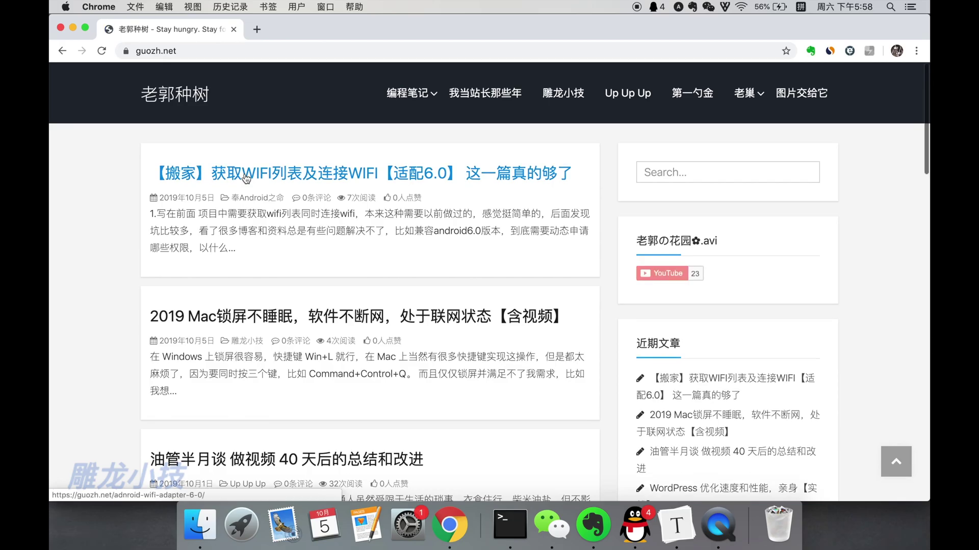
# Step: Scroll the blog, select the 文字水印 heading, and switch to the Final Cut Pro project
pyautogui.scroll(-5, 500, 332)
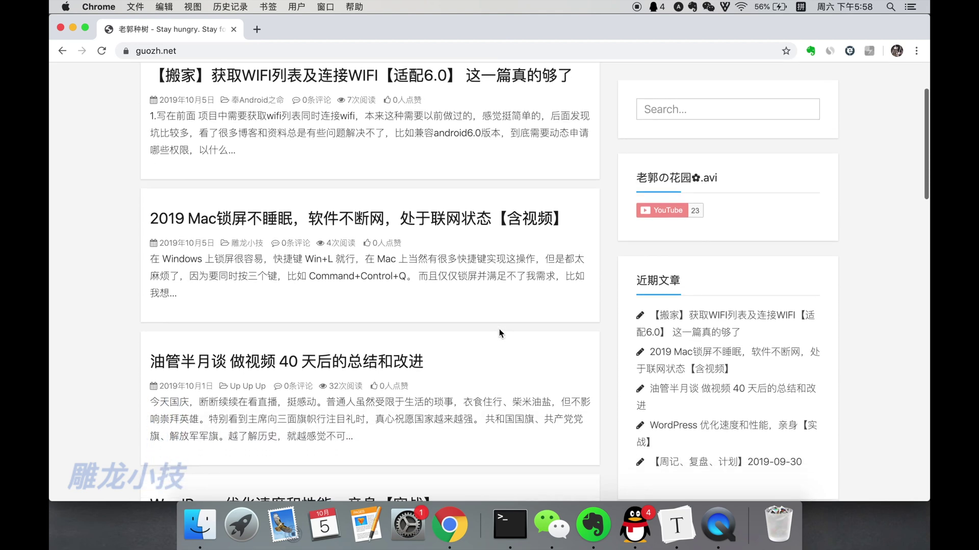
pyautogui.scroll(-2, 499, 329)
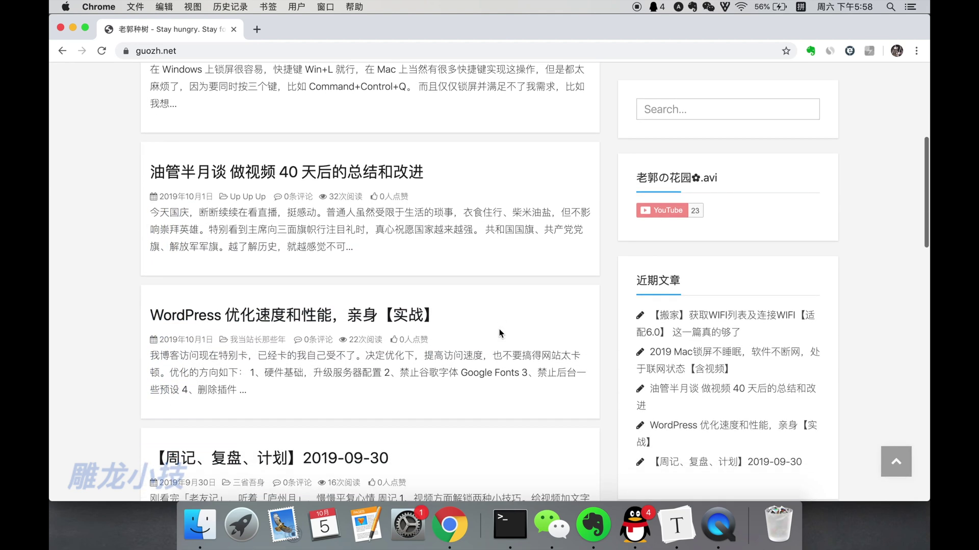
pyautogui.scroll(-3, 500, 328)
pyautogui.scroll(-3, 499, 329)
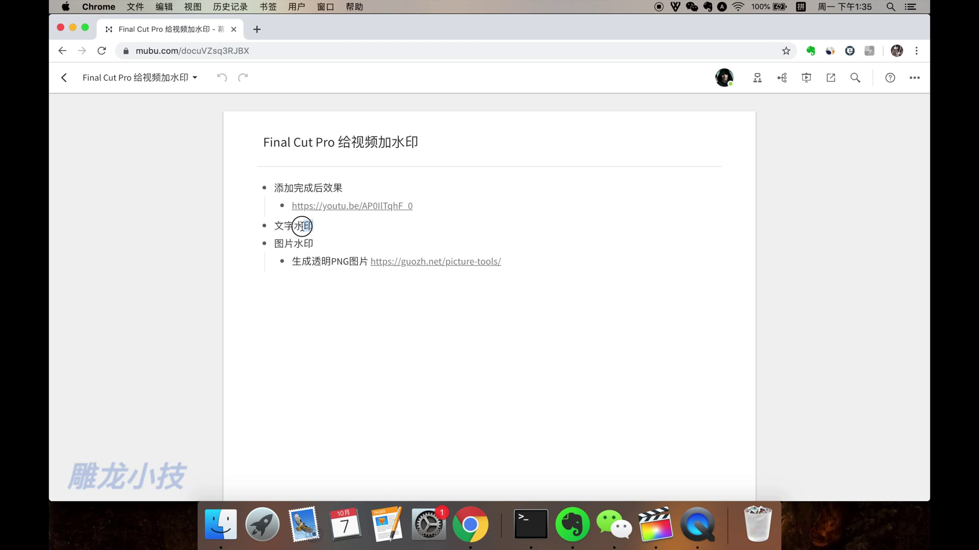
pyautogui.moveTo(314, 225); pyautogui.dragTo(270, 225)
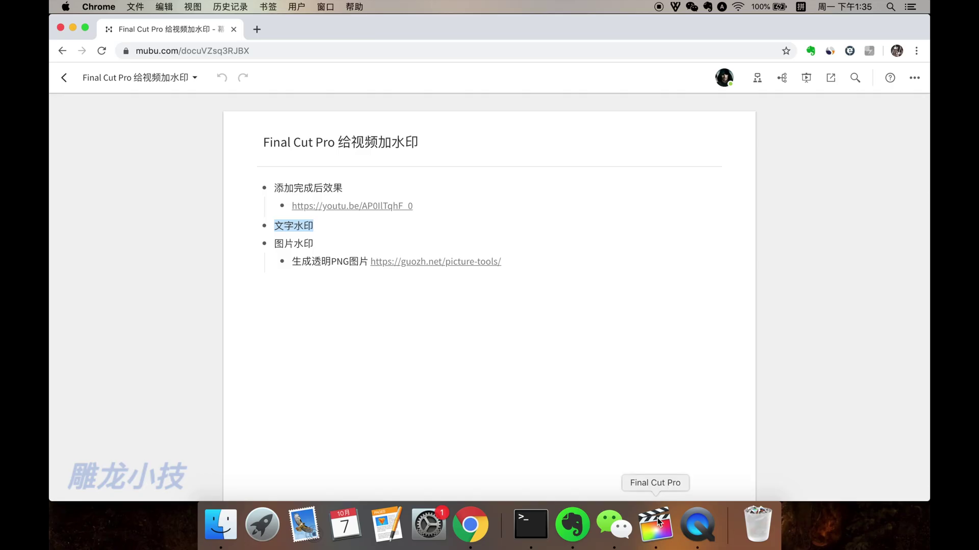
pyautogui.click(656, 518)
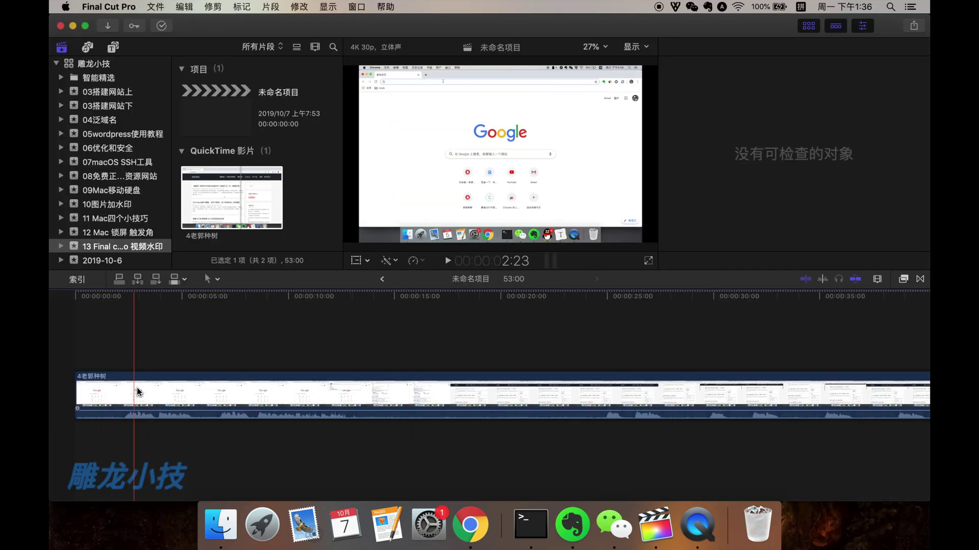
# Step: Drag the 基本字幕 title from 缓冲器/开场白 onto the timeline above the 4老郭种树 clip
pyautogui.click(114, 48)
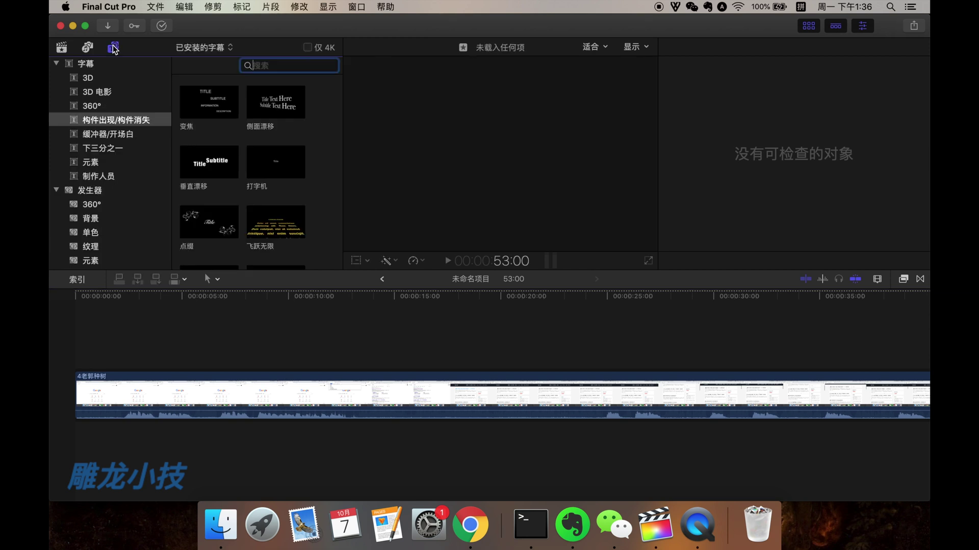
pyautogui.click(116, 135)
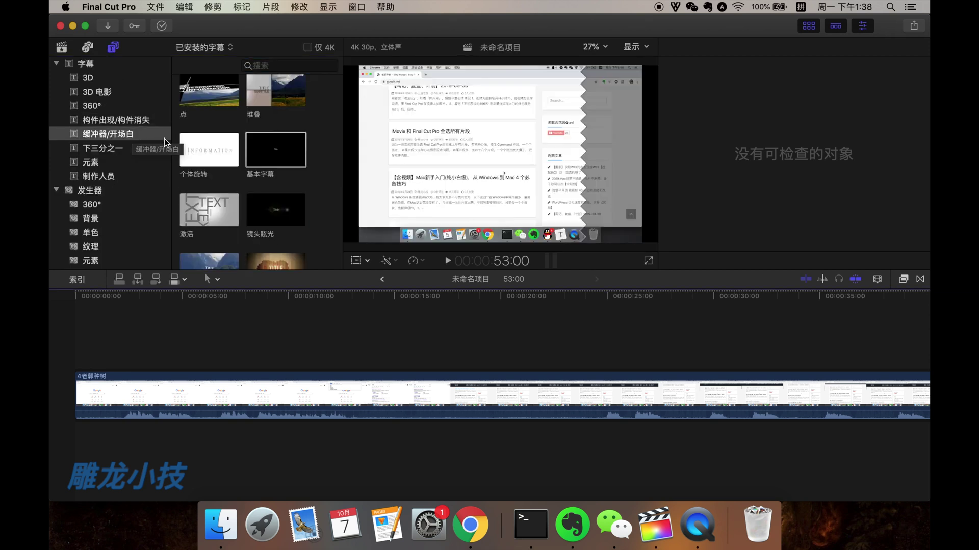
pyautogui.click(269, 154)
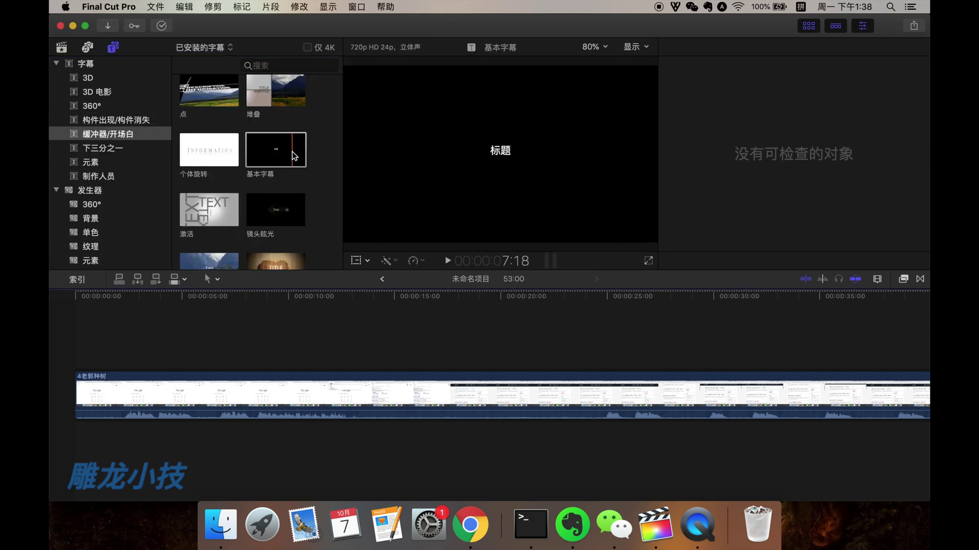
pyautogui.moveTo(281, 156)
pyautogui.mouseDown()
pyautogui.moveTo(141, 347)
pyautogui.moveTo(87, 351)
pyautogui.mouseUp()
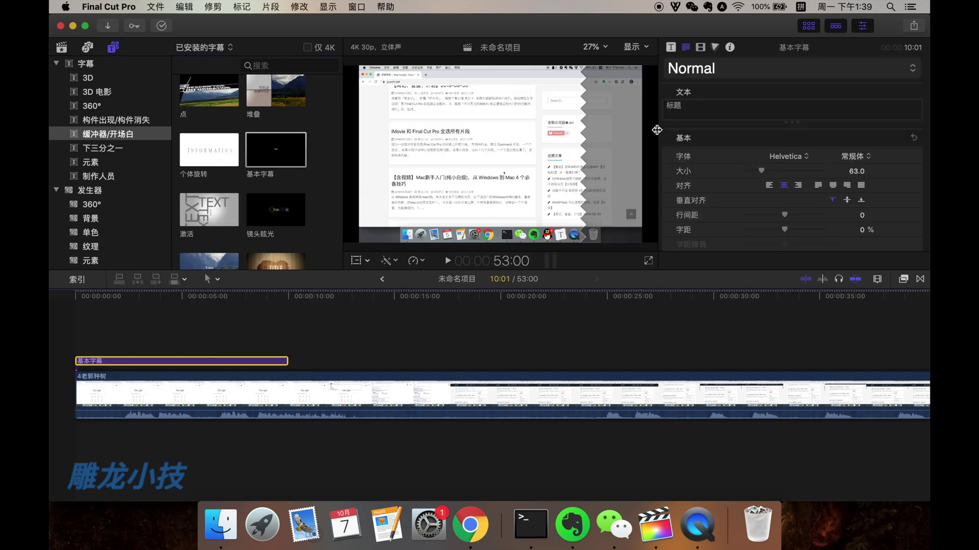
# Step: Replace the title's placeholder 标题 with the text 雕龙小技
pyautogui.click(690, 117)
pyautogui.press('BackSpace')
pyautogui.press('BackSpace')
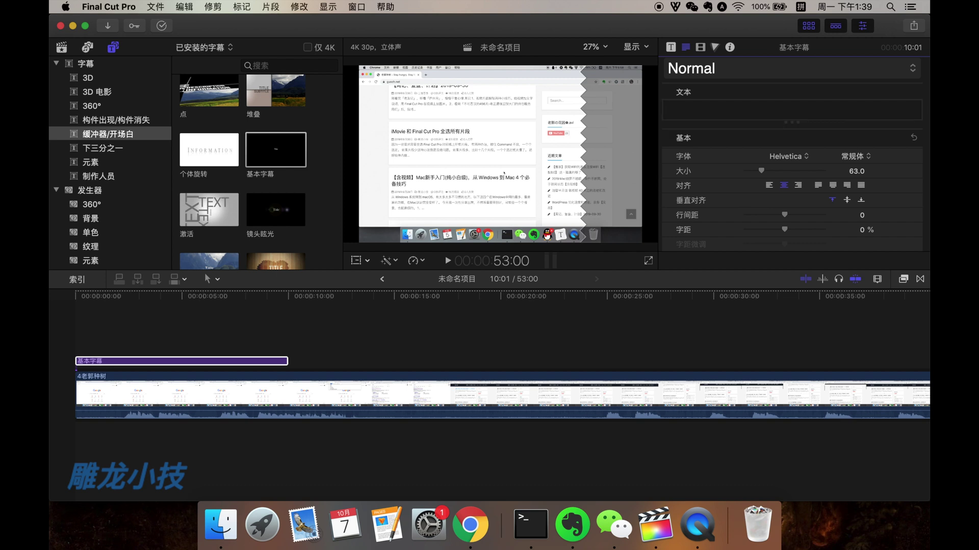
pyautogui.write('diaolong')
pyautogui.press('space')
pyautogui.write('xi')
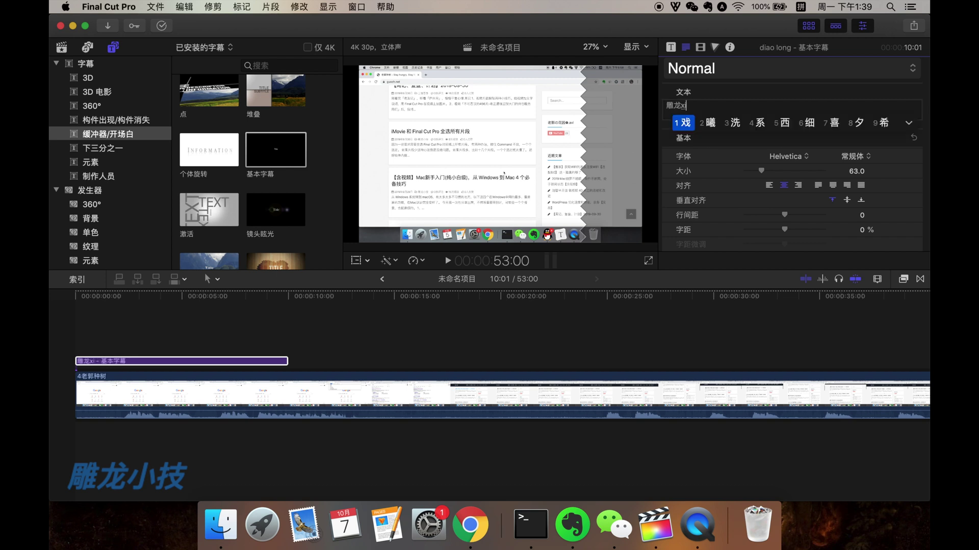
pyautogui.write('ao')
pyautogui.press('space')
pyautogui.write('ji qi a')
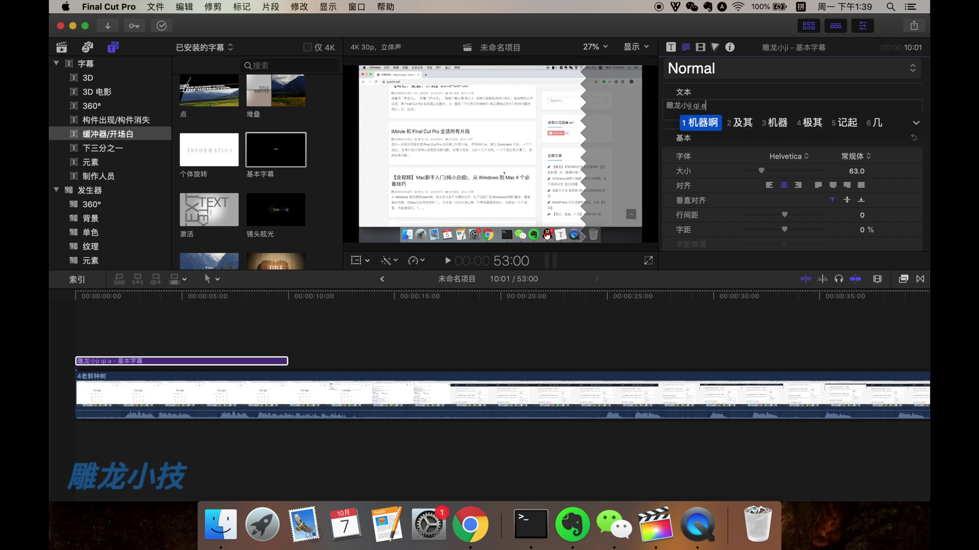
pyautogui.press('BackSpace')
pyautogui.press('BackSpace')
pyautogui.press('BackSpace')
pyautogui.press('space')
# Step: Set the title's Face colour to orange (橘红色)
pyautogui.scroll(-4, 784, 202)
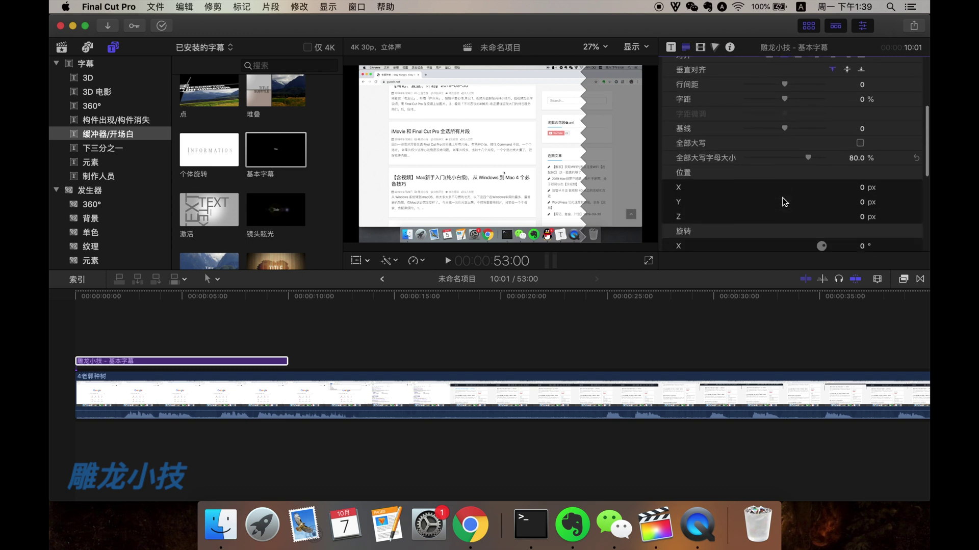
pyautogui.scroll(-3, 784, 202)
pyautogui.scroll(-2, 784, 202)
pyautogui.scroll(-3, 784, 201)
pyautogui.scroll(-2, 784, 202)
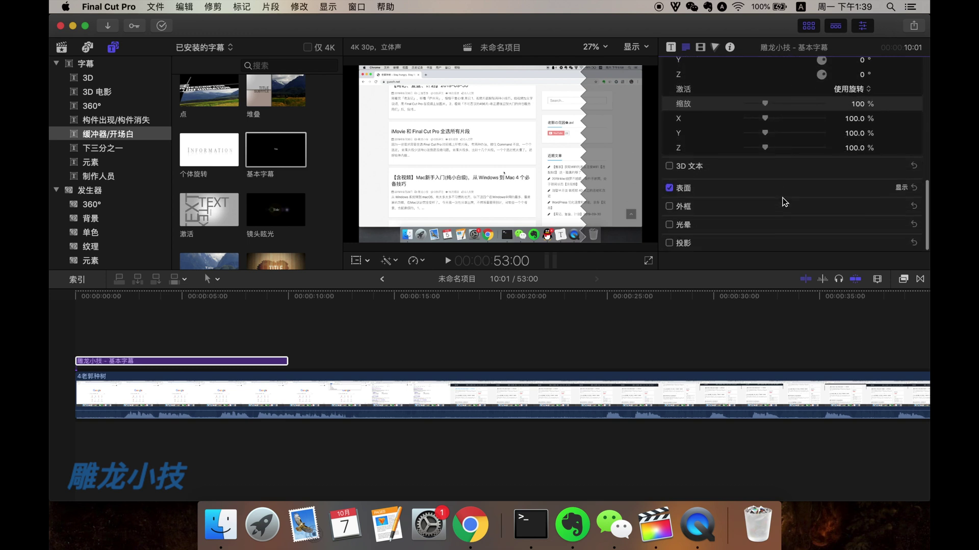
pyautogui.click(900, 204)
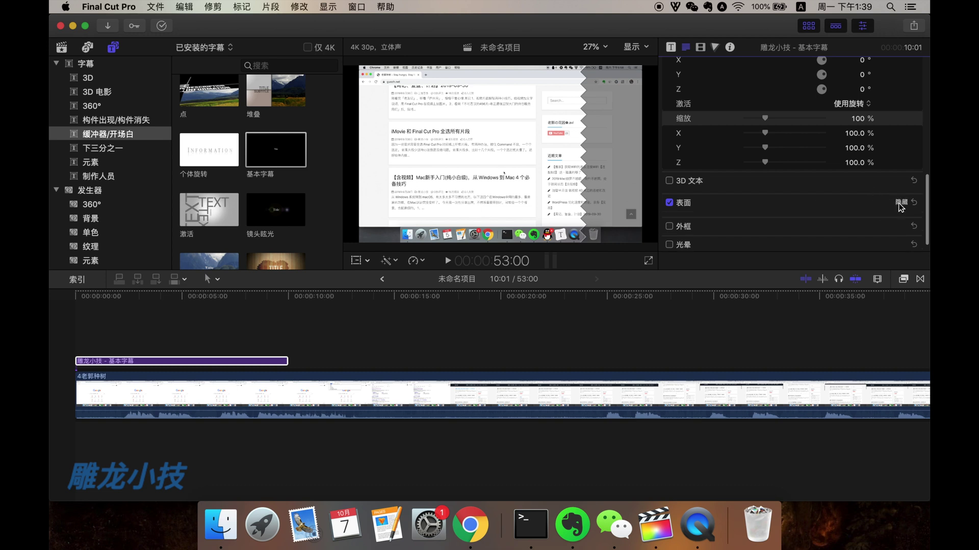
pyautogui.click(852, 232)
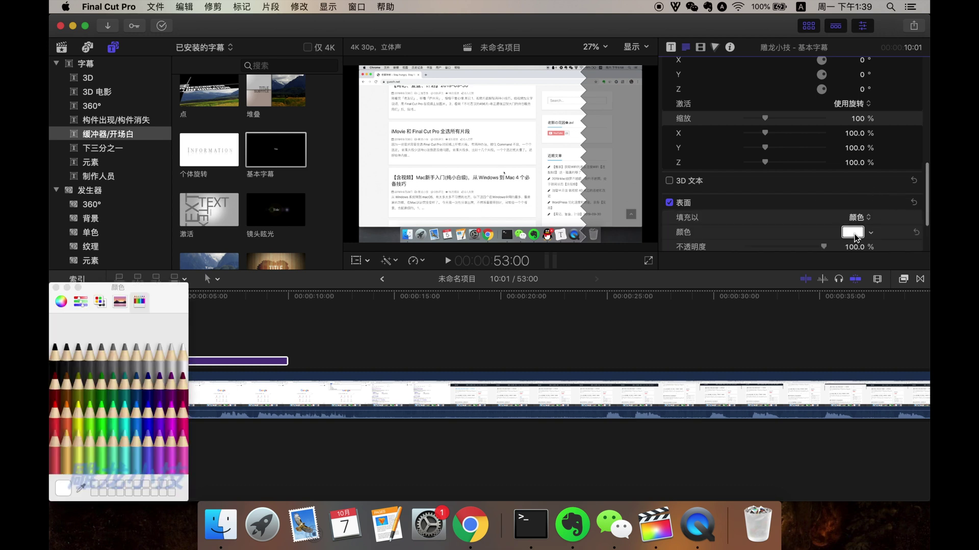
pyautogui.click(66, 408)
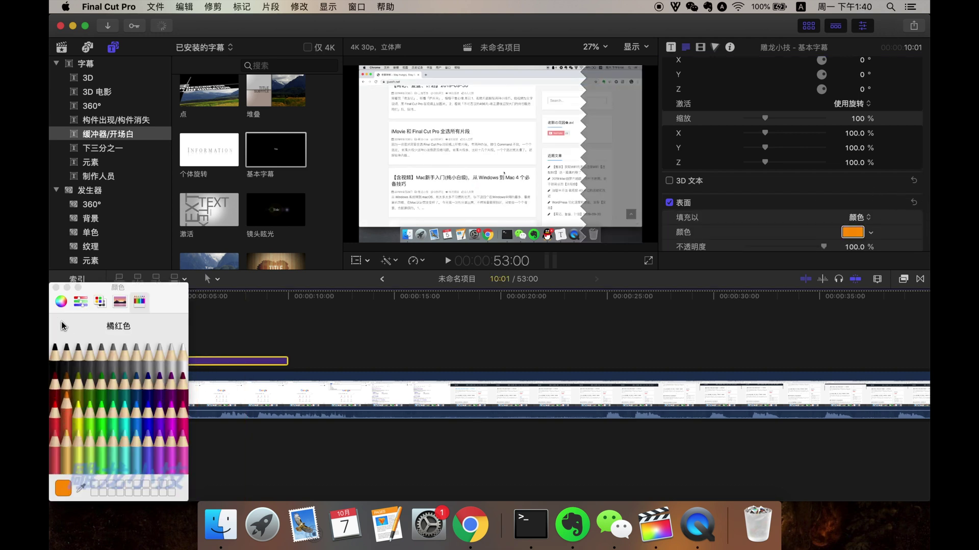
# Step: At about 5 seconds, drag the 雕龙小技 title to the frame's lower right
pyautogui.click(56, 287)
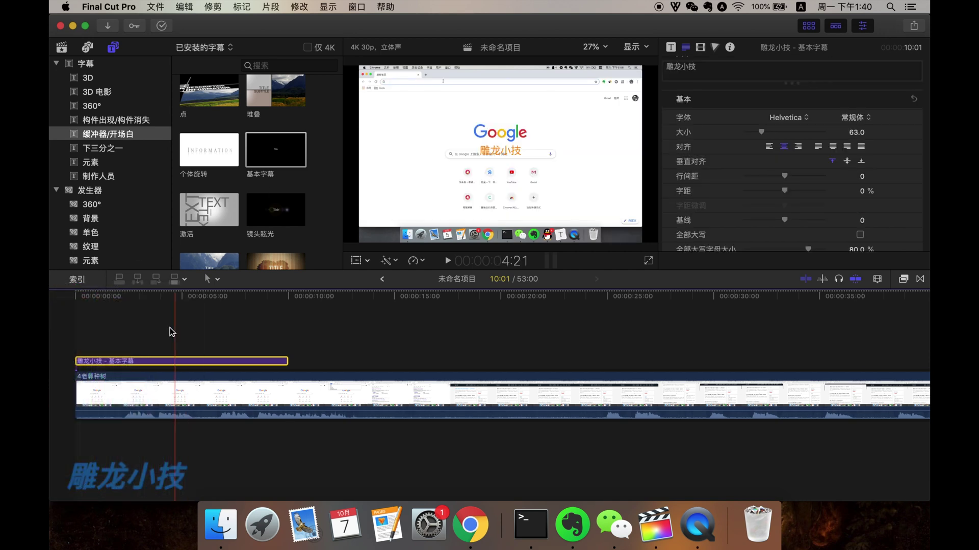
pyautogui.click(203, 330)
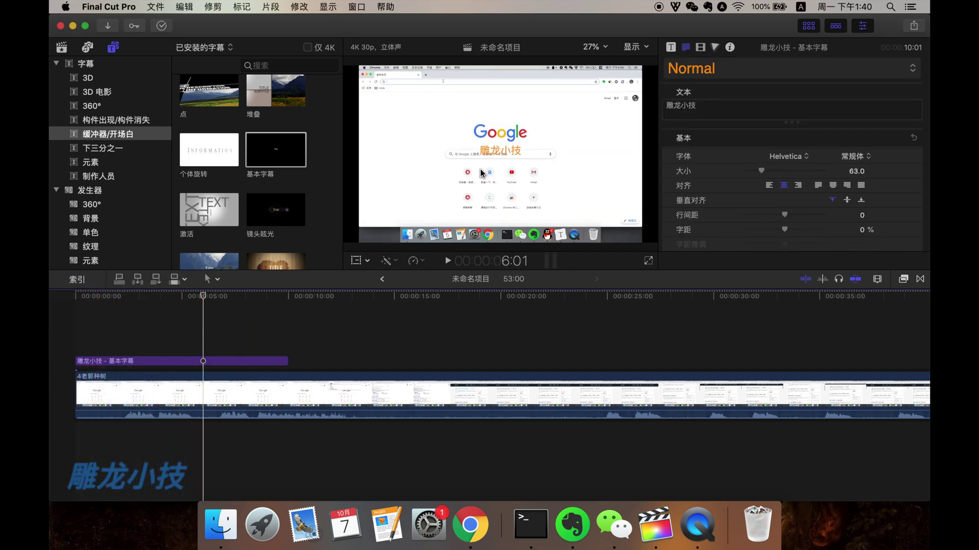
pyautogui.moveTo(502, 155)
pyautogui.mouseDown()
pyautogui.moveTo(556, 210)
pyautogui.moveTo(598, 218)
pyautogui.mouseUp()
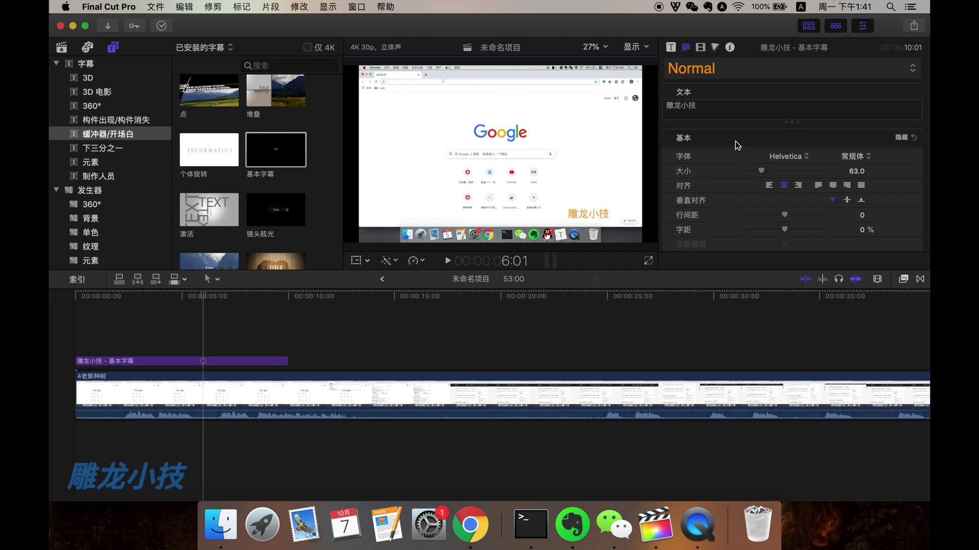
# Step: Lower the title's opacity to about 52% in the Video inspector
pyautogui.click(701, 48)
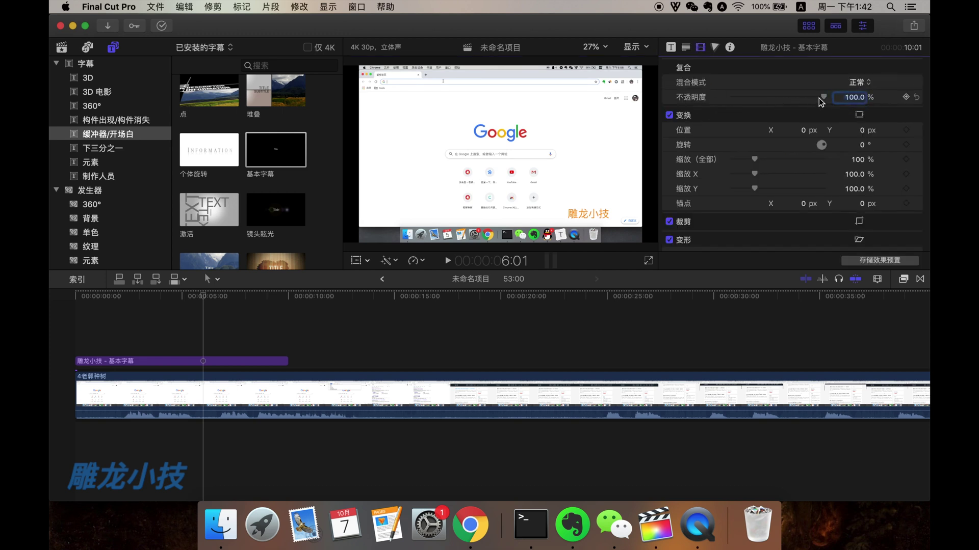
pyautogui.moveTo(819, 99); pyautogui.dragTo(779, 98)
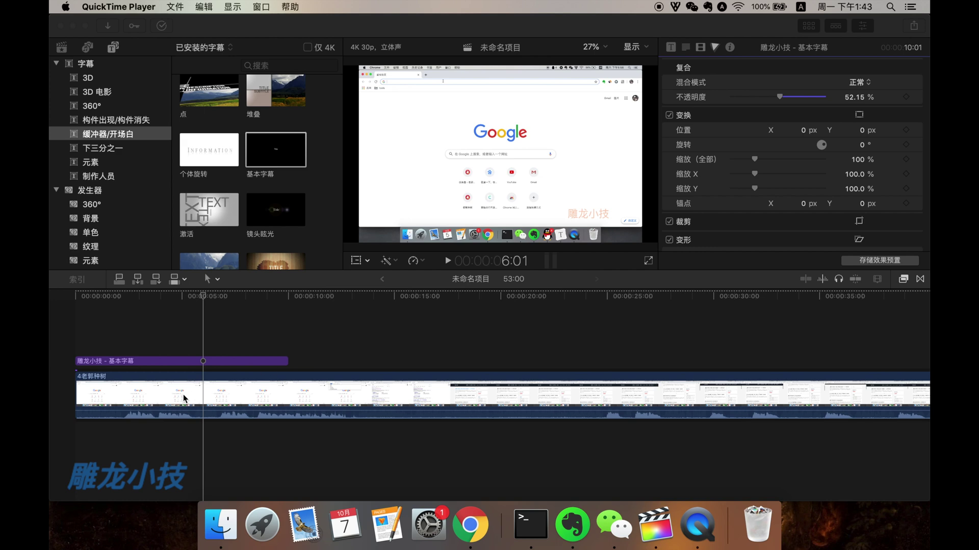
pyautogui.click(157, 389)
# Step: Detach the 4老郭种树 clip's audio and delete the detached audio clip
pyautogui.rightClick(156, 390)
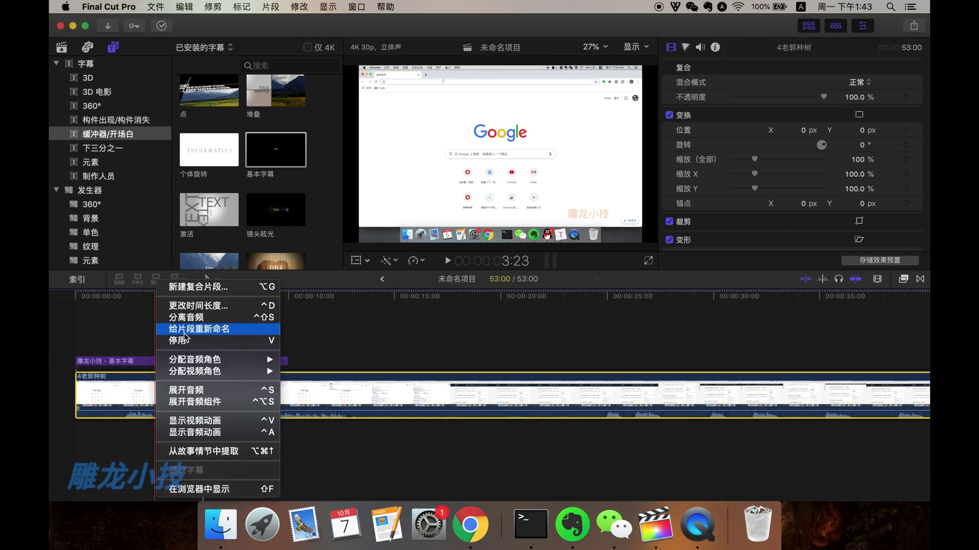
pyautogui.click(197, 324)
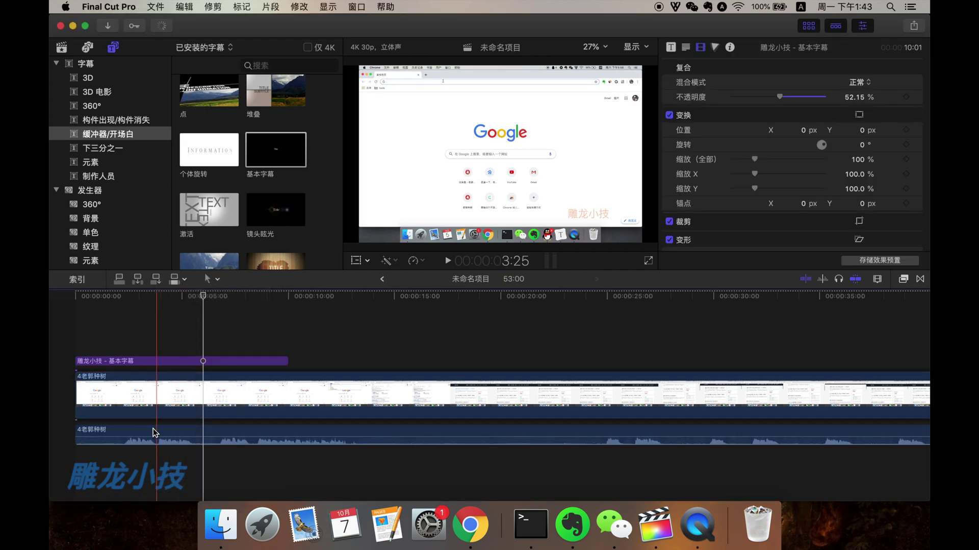
pyautogui.press('Delete')
# Step: Play the timeline from the start to preview the watermark, then stop
pyautogui.click(78, 309)
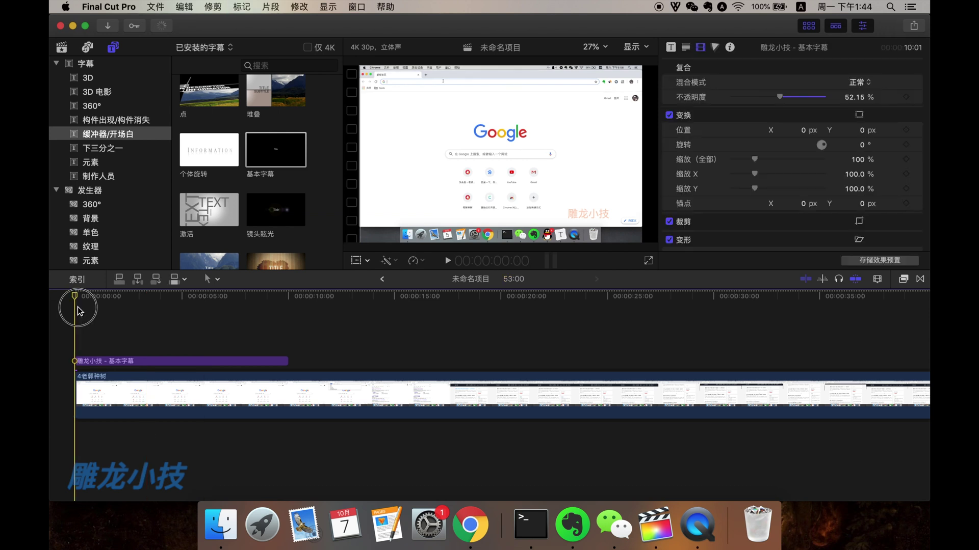
pyautogui.press('space')
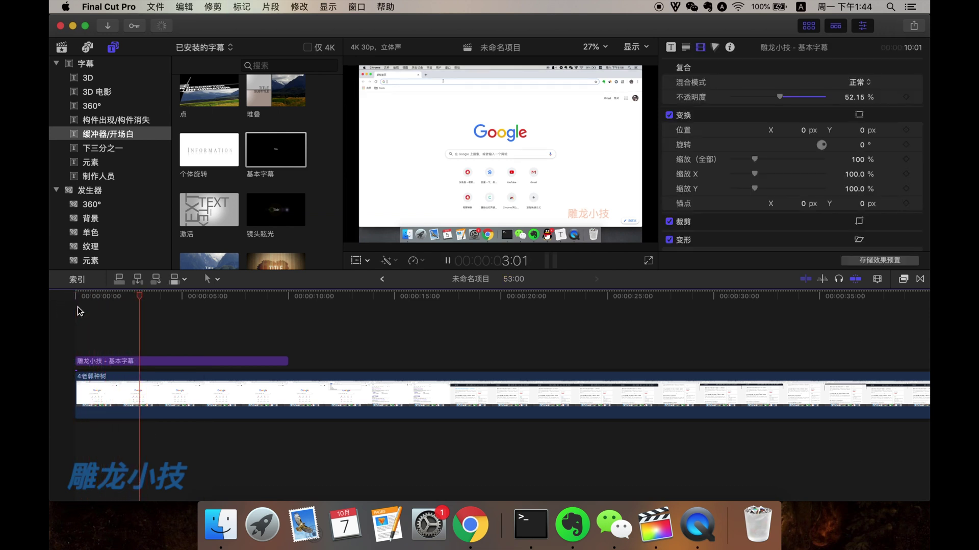
pyautogui.press('space')
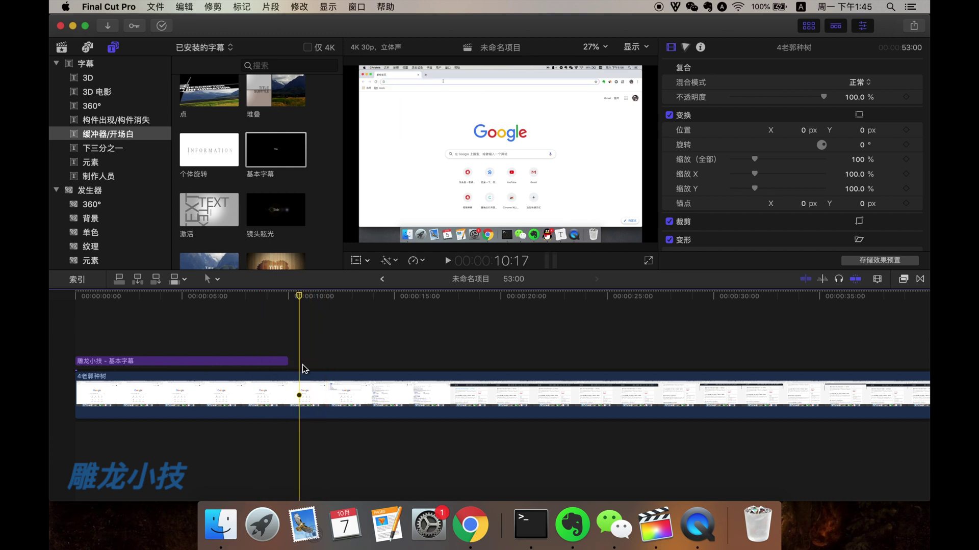
# Step: Blade the 4老郭种树 clip at about 10 and 22 seconds, then browse the background generators
pyautogui.press('b')
pyautogui.click(300, 395)
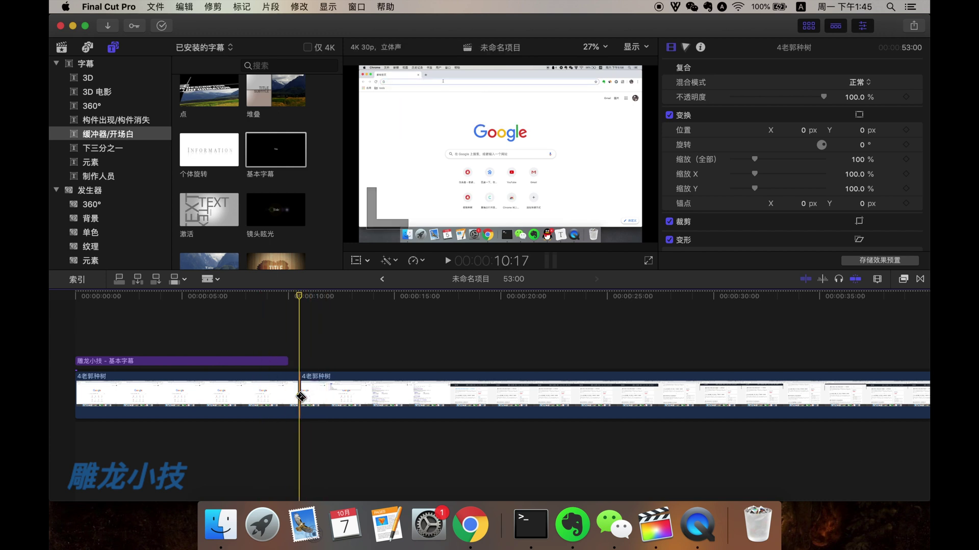
pyautogui.click(569, 398)
pyautogui.press('a')
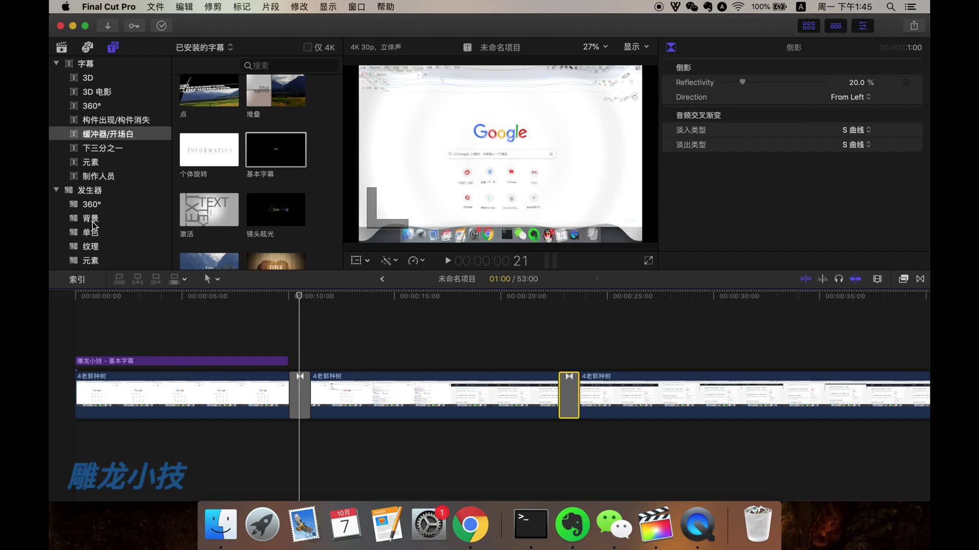
pyautogui.click(92, 220)
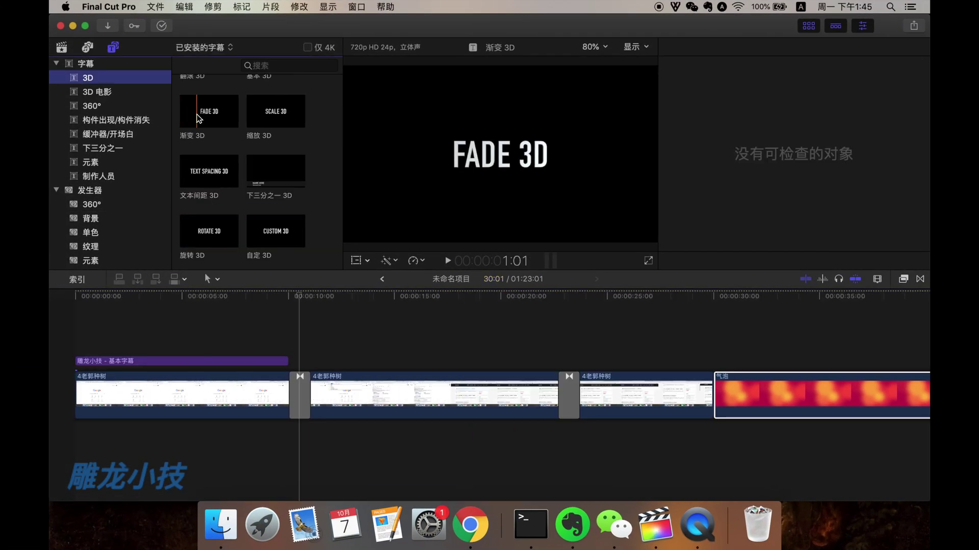
# Step: Drop the Fade 3D title above the middle 4老郭种树 cut and move the playhead to about 6 seconds
pyautogui.moveTo(209, 111); pyautogui.dragTo(393, 344)
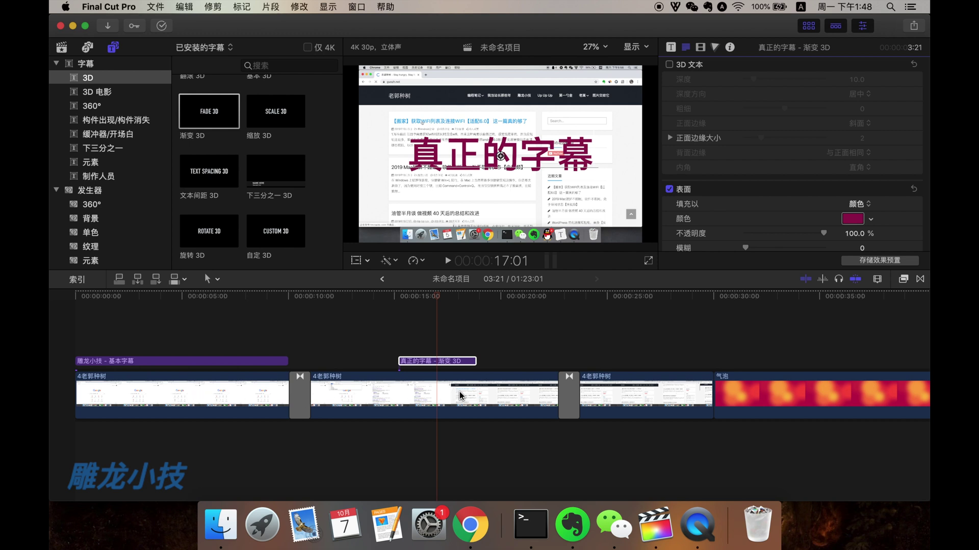
pyautogui.press('ctrl+super+Escape')
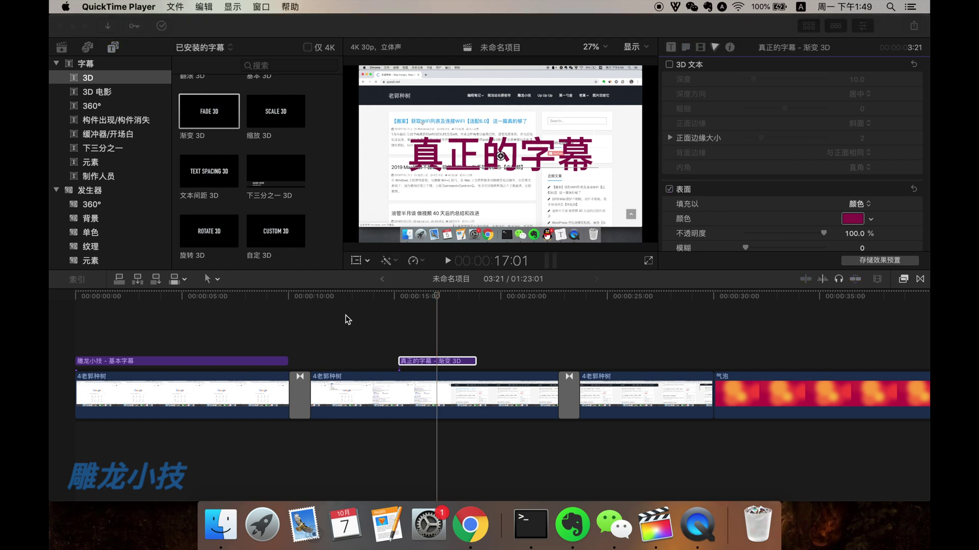
pyautogui.click(232, 368)
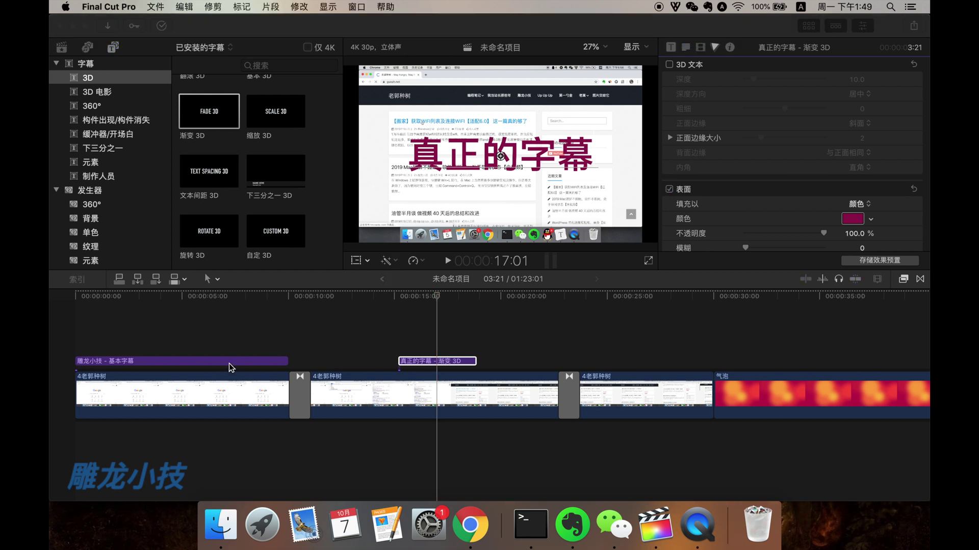
pyautogui.click(206, 370)
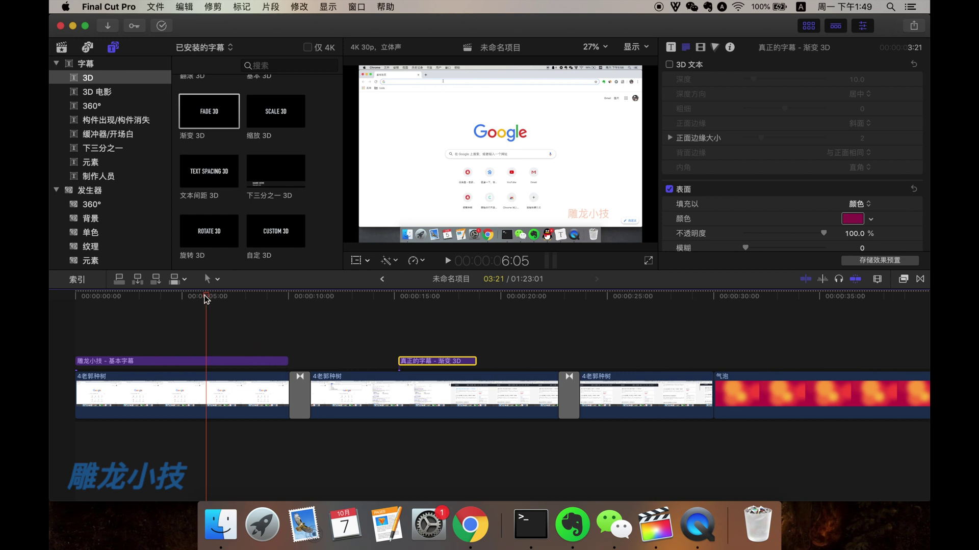
# Step: Drag the end of the 雕龙小技 watermark title out to about 29 seconds
pyautogui.click(226, 361)
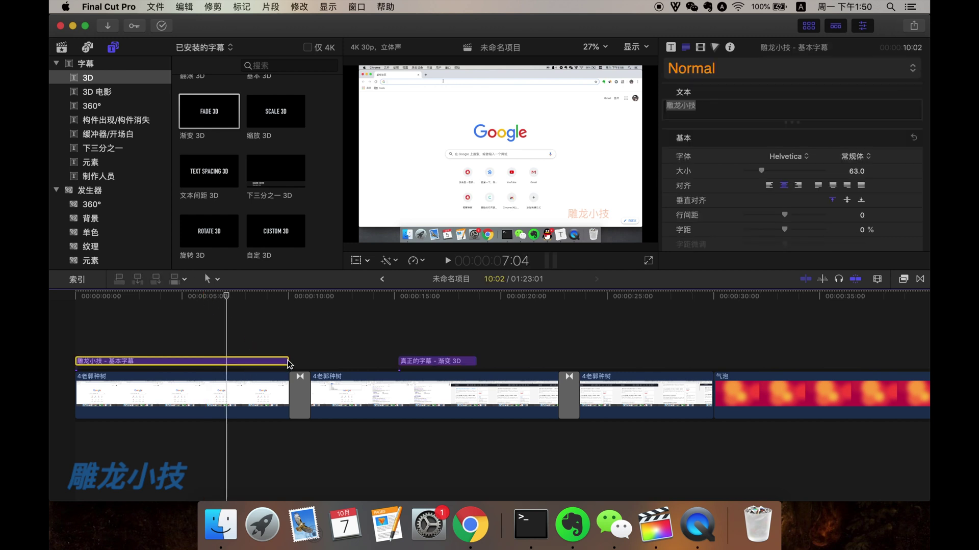
pyautogui.moveTo(289, 364); pyautogui.dragTo(527, 360)
pyautogui.click(313, 308)
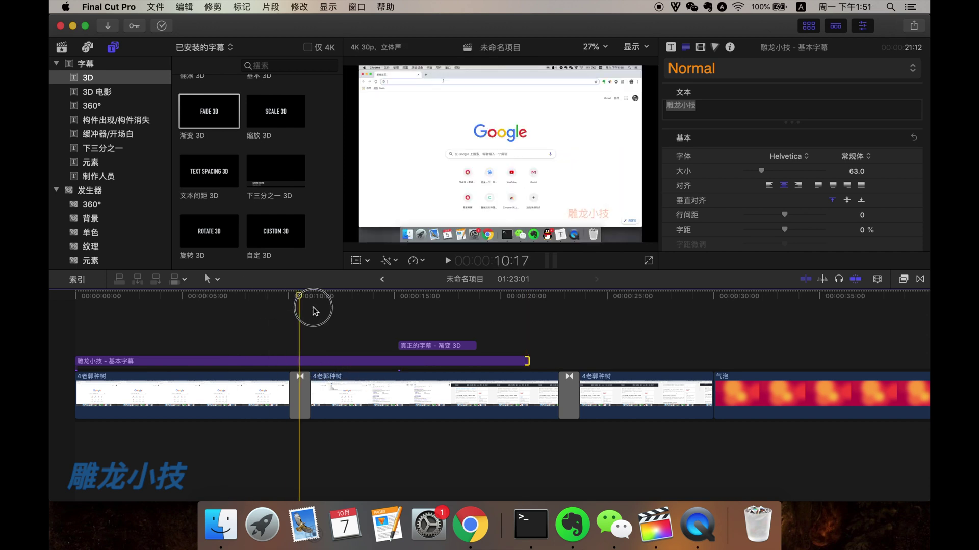
pyautogui.moveTo(313, 308); pyautogui.dragTo(486, 308)
pyautogui.hscroll(5, 361, 408)
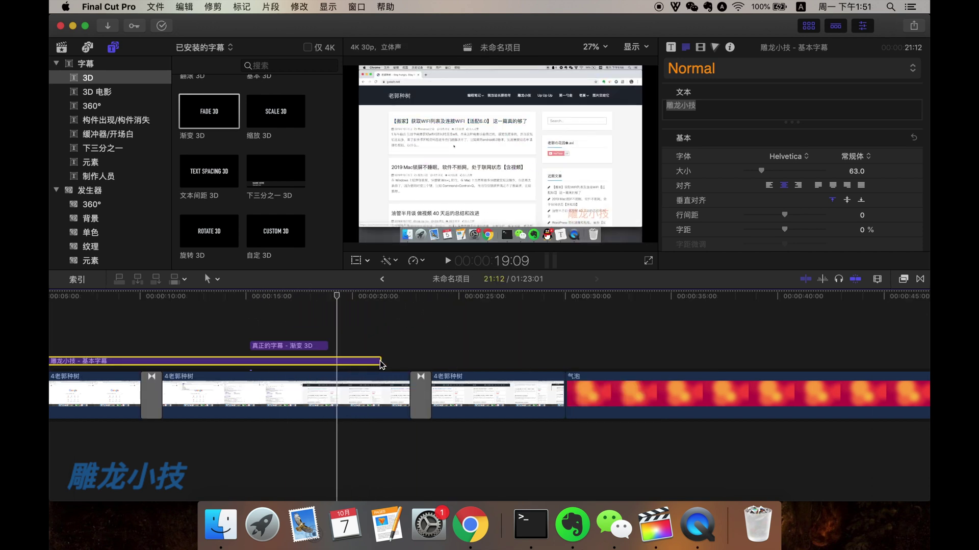
pyautogui.moveTo(382, 363); pyautogui.dragTo(514, 366)
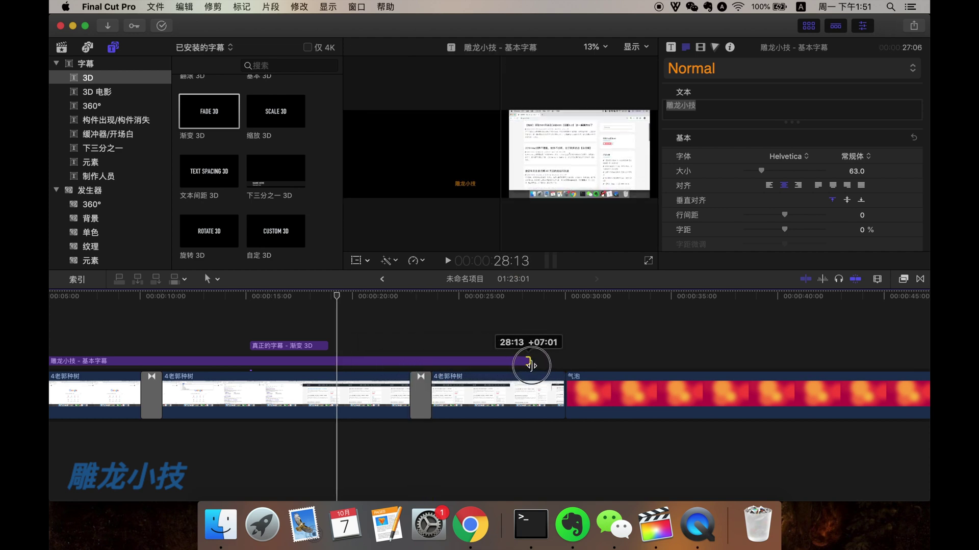
pyautogui.moveTo(514, 365); pyautogui.dragTo(543, 366)
pyautogui.hscroll(-2, 469, 403)
pyautogui.hscroll(2, 469, 402)
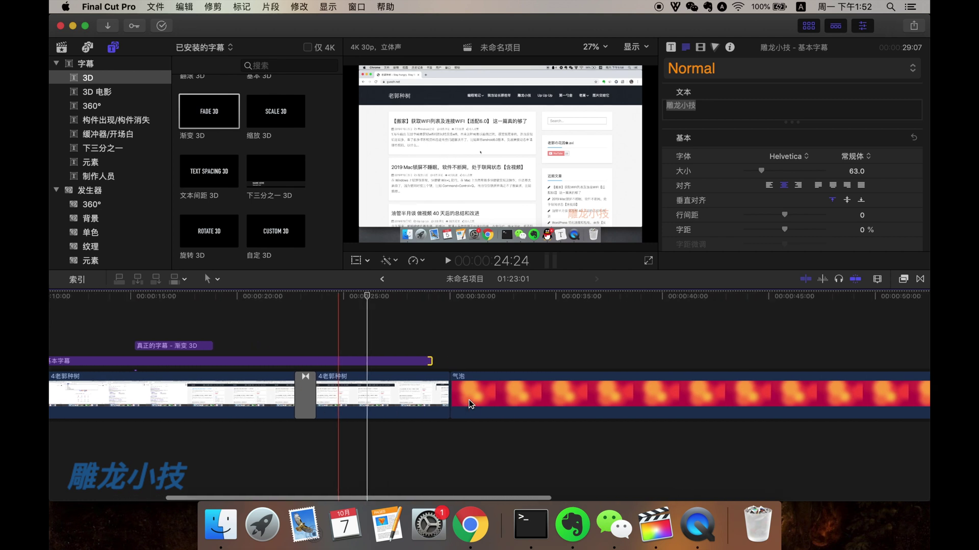
pyautogui.hscroll(3, 469, 403)
pyautogui.hscroll(5, 468, 403)
pyautogui.hscroll(5, 469, 402)
pyautogui.hscroll(-10, 469, 404)
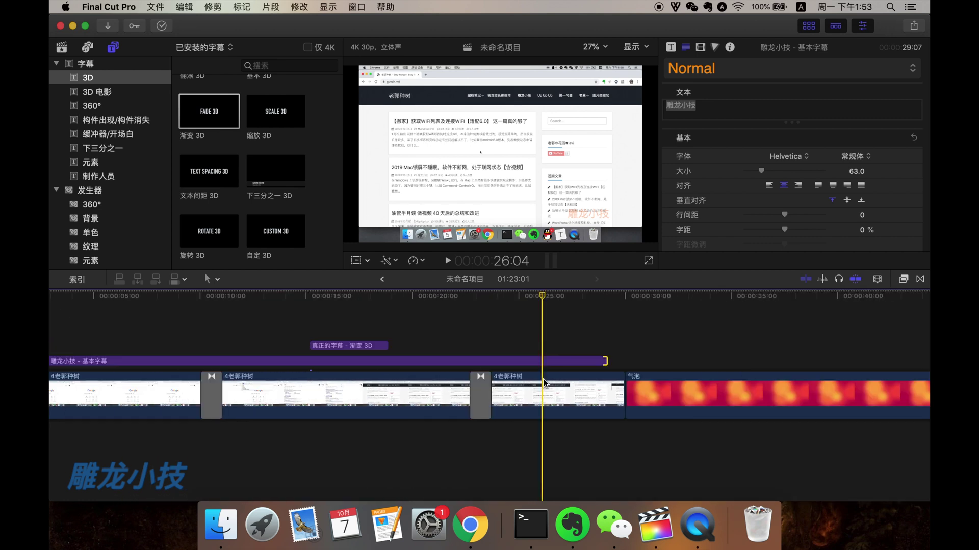
pyautogui.hscroll(-1, 547, 366)
# Step: Bring up Change Duration for the selected watermark title
pyautogui.click(306, 363)
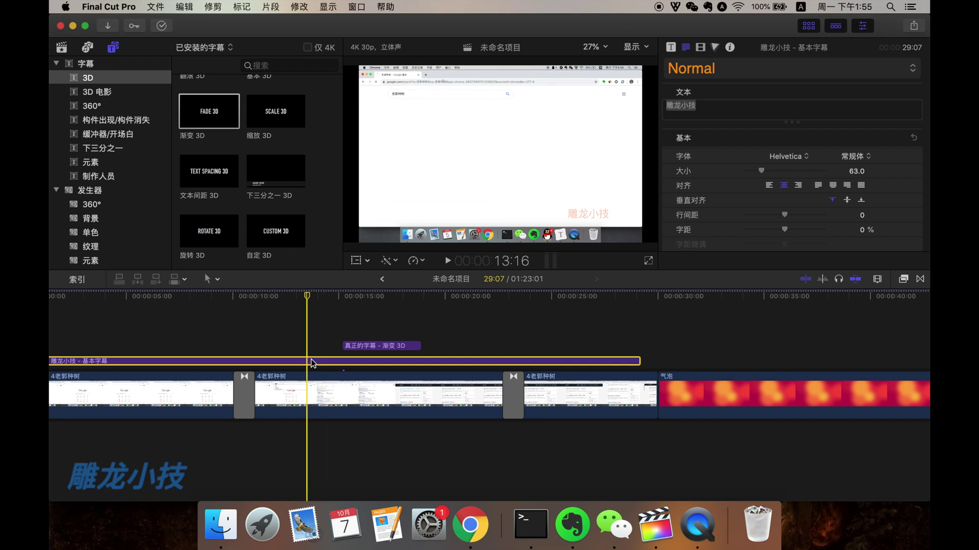
pyautogui.rightClick(312, 363)
pyautogui.click(345, 329)
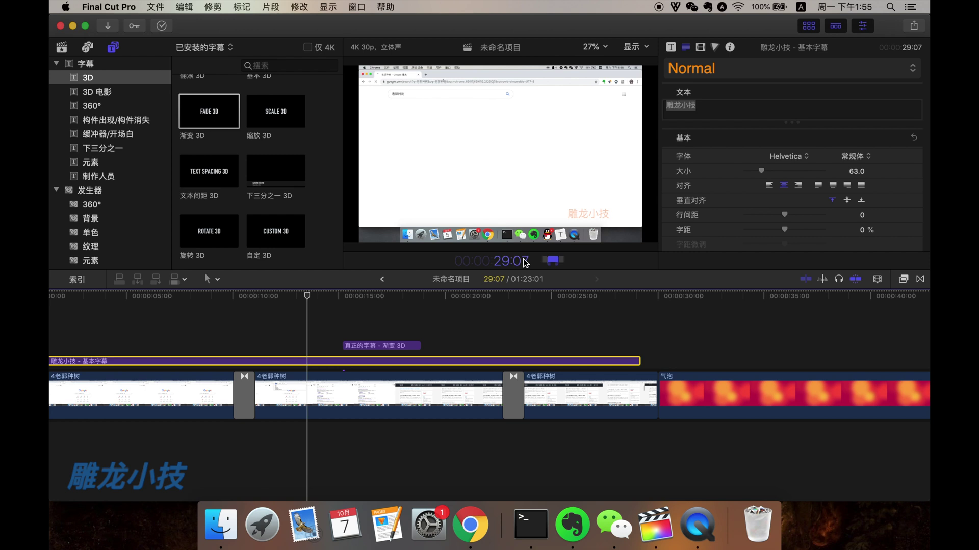
# Step: Set the watermark title's duration to 10:00:00
pyautogui.write('1')
pyautogui.press('Return')
pyautogui.hscroll(5, 431, 366)
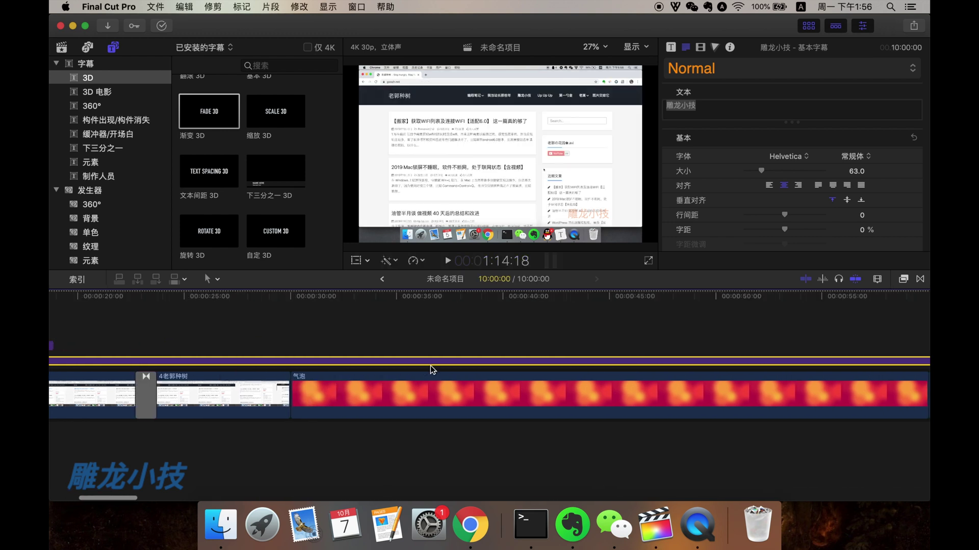
pyautogui.hscroll(10, 430, 365)
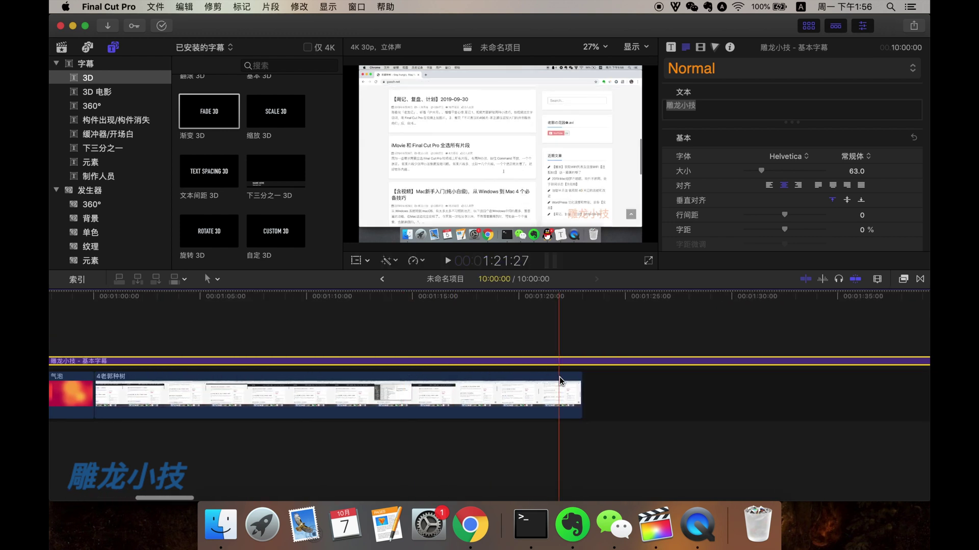
pyautogui.hscroll(-3, 561, 377)
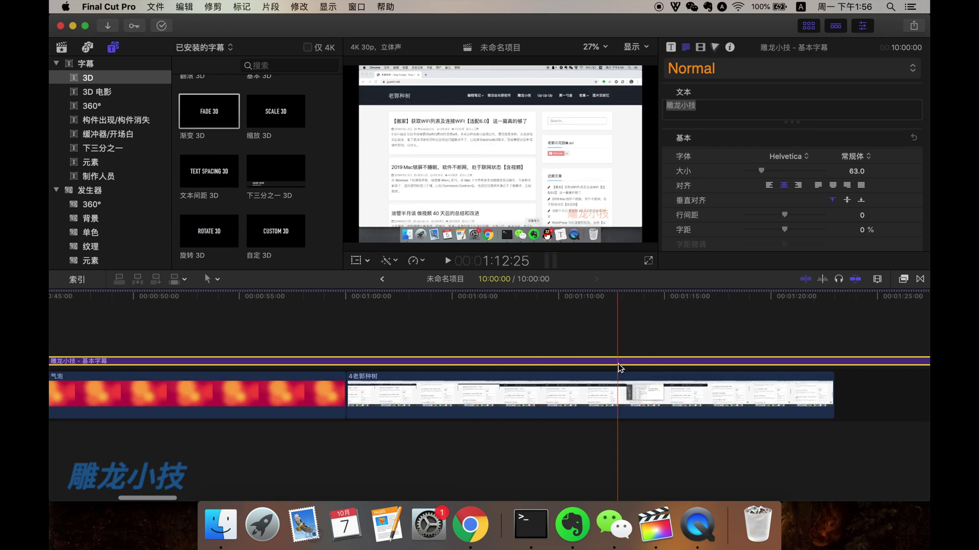
pyautogui.hscroll(3, 683, 366)
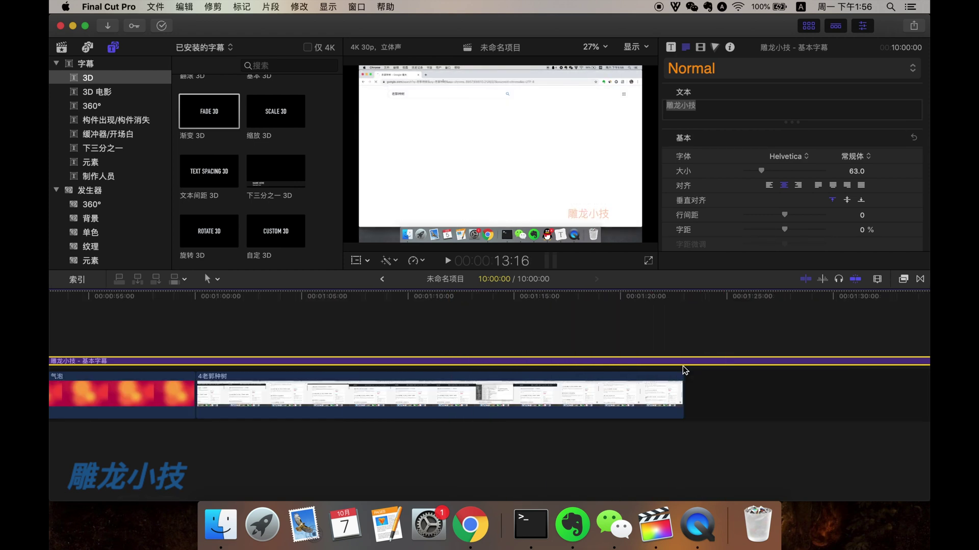
# Step: Blade the title where the video ends, delete the extra piece, and select the trailing gap
pyautogui.press('b')
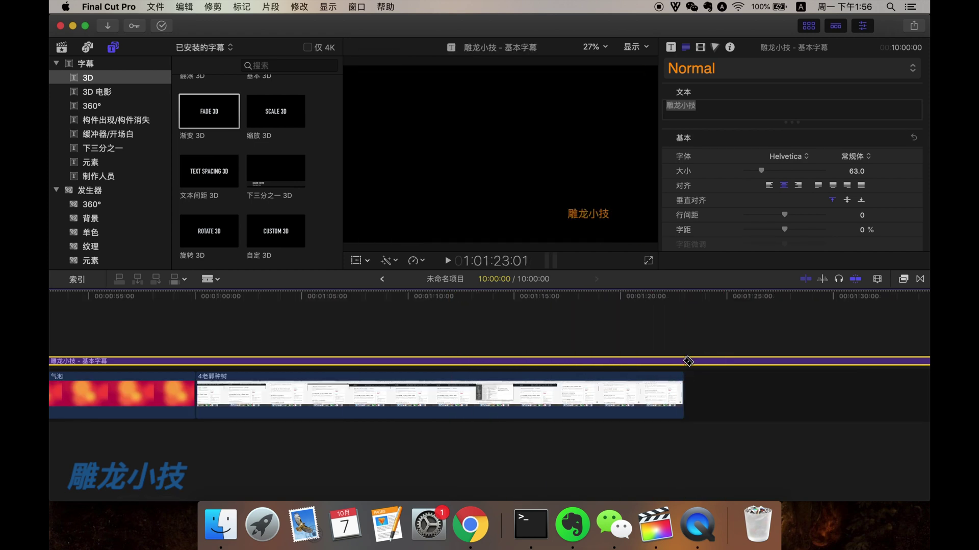
pyautogui.click(684, 361)
pyautogui.press('a')
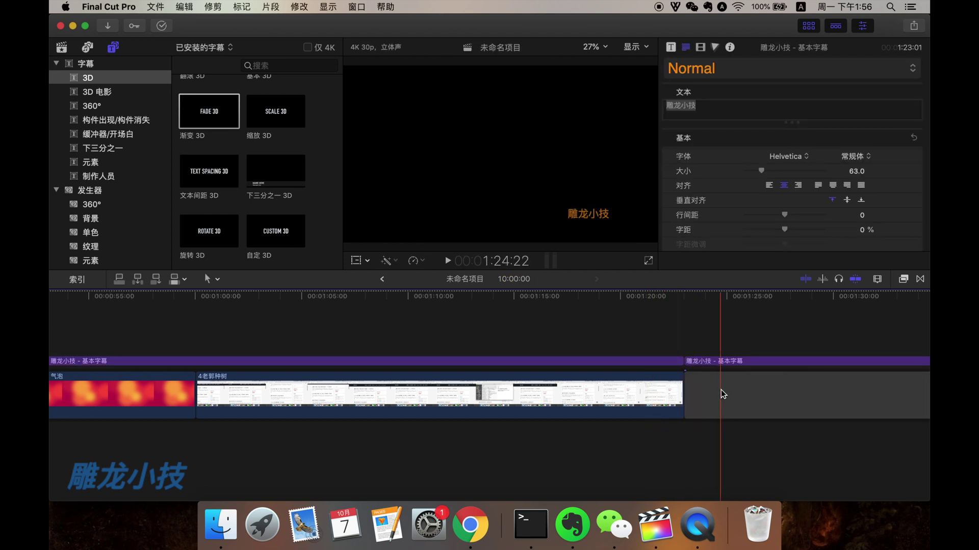
pyautogui.click(721, 390)
pyautogui.press('Delete')
pyautogui.click(636, 321)
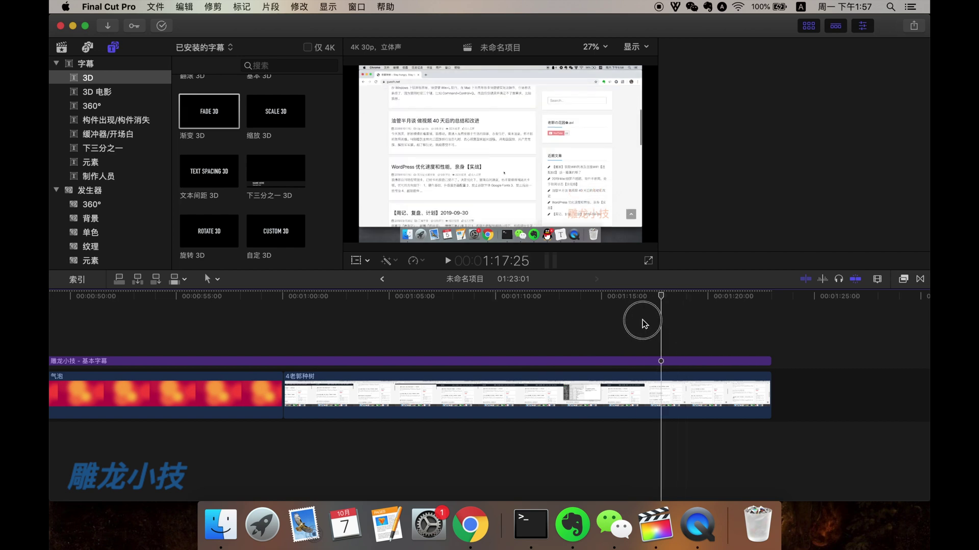
# Step: Split the watermark title near 0:59, where the screen recording begins
pyautogui.moveTo(635, 324)
pyautogui.mouseDown()
pyautogui.moveTo(228, 337)
pyautogui.moveTo(259, 318)
pyautogui.moveTo(234, 326)
pyautogui.moveTo(258, 327)
pyautogui.mouseUp()
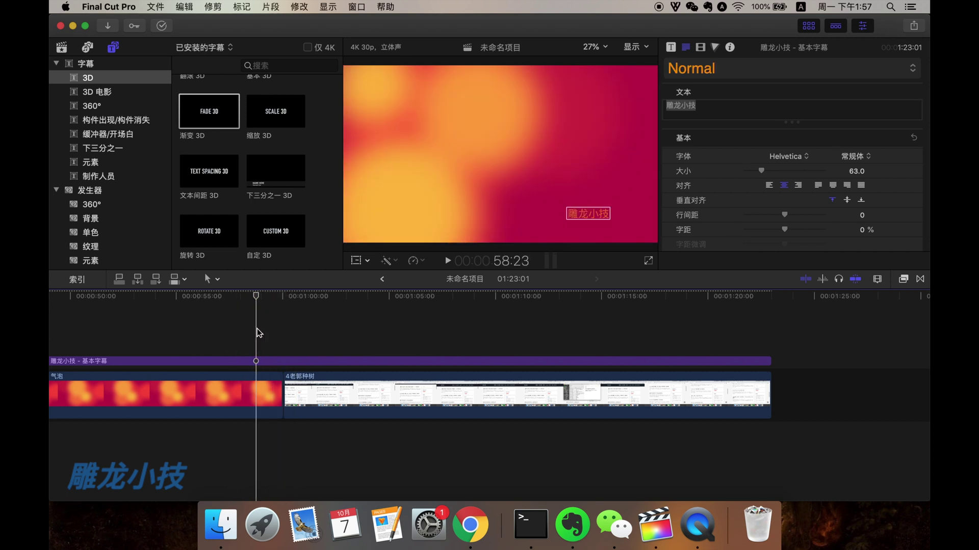
pyautogui.press('p')
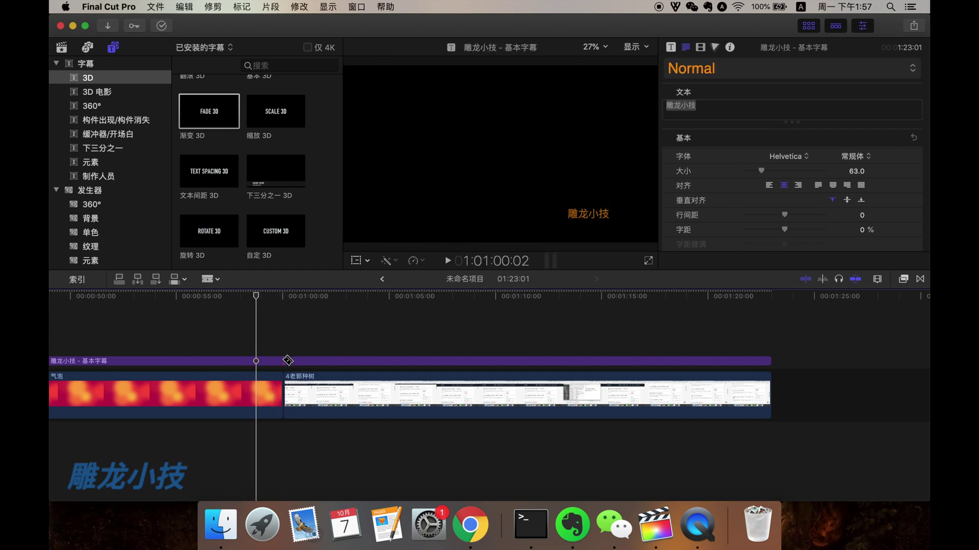
pyautogui.moveTo(288, 361); pyautogui.dragTo(288, 360)
pyautogui.press('a')
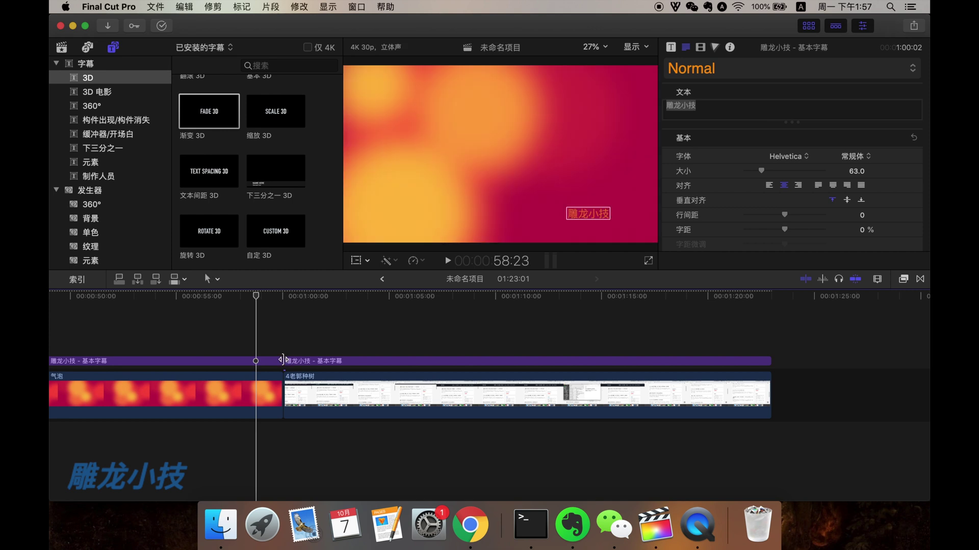
pyautogui.hscroll(-5, 208, 365)
pyautogui.hscroll(-5, 208, 364)
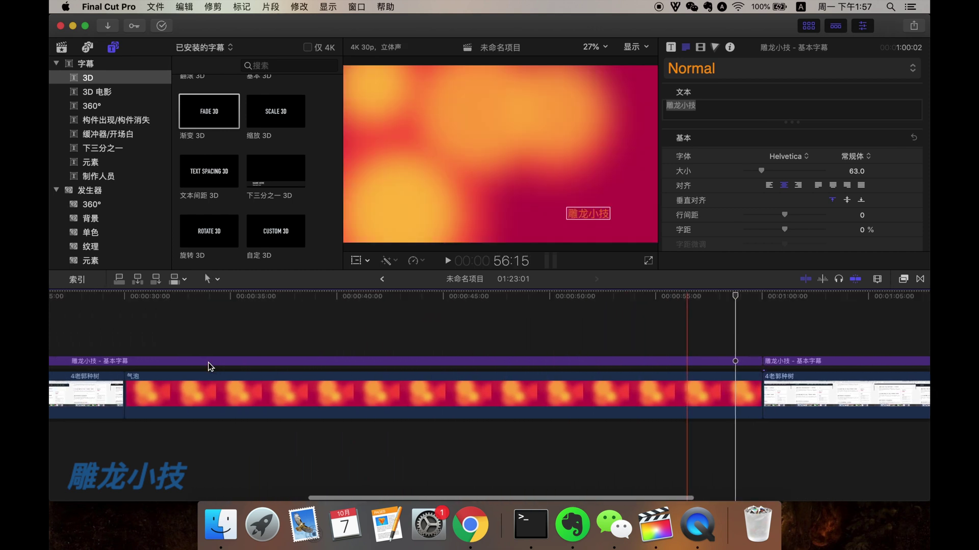
pyautogui.hscroll(-5, 208, 365)
# Step: Split the title where the 气泡 bubble clip begins and delete the piece over it
pyautogui.press('t')
pyautogui.moveTo(208, 366); pyautogui.dragTo(232, 363)
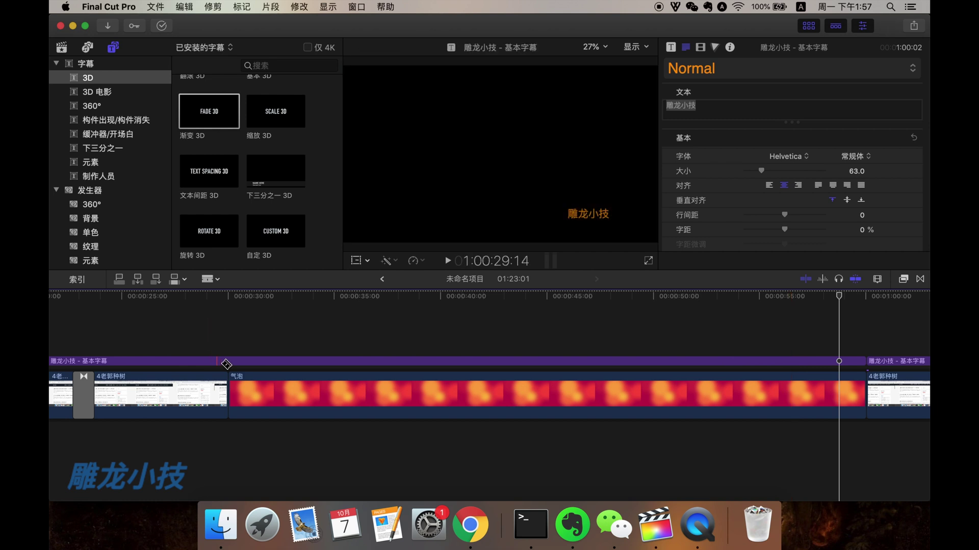
pyautogui.press('a')
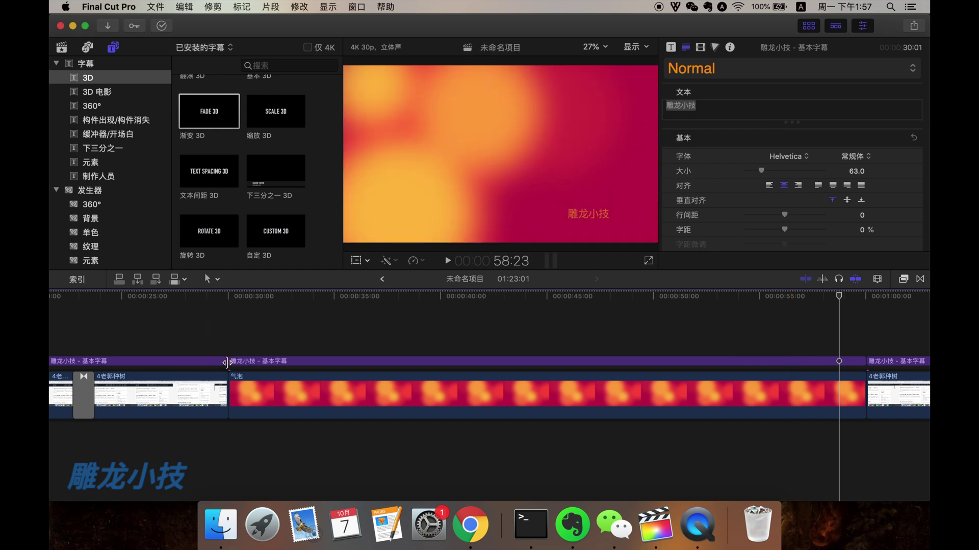
pyautogui.click(313, 363)
pyautogui.press('Delete')
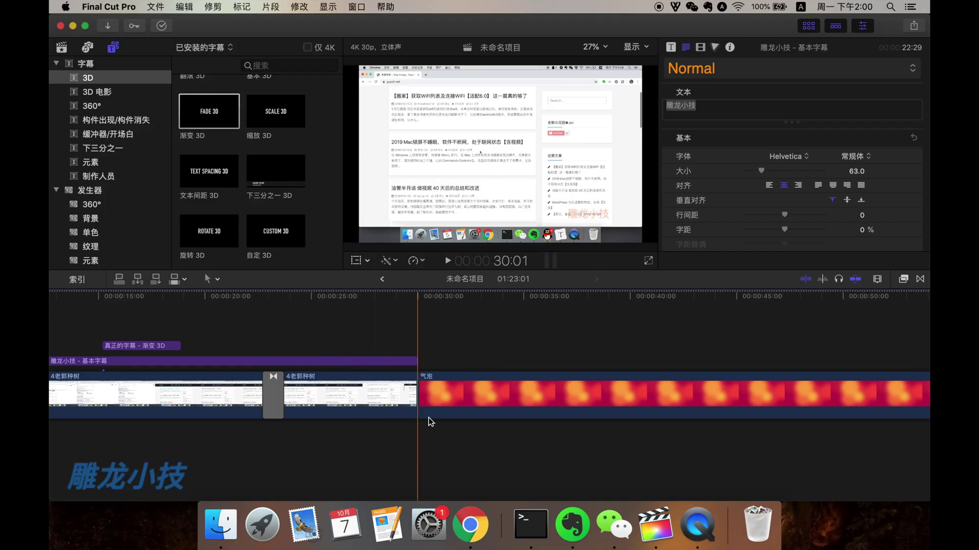
# Step: Select the 图片水印 heading in the Chrome Mubu outline
pyautogui.click(469, 522)
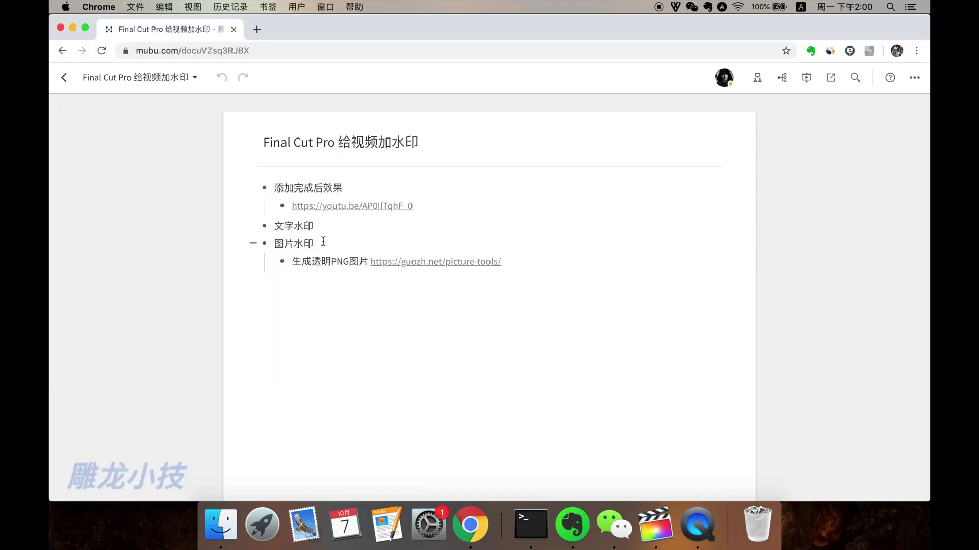
pyautogui.moveTo(323, 242); pyautogui.dragTo(276, 243)
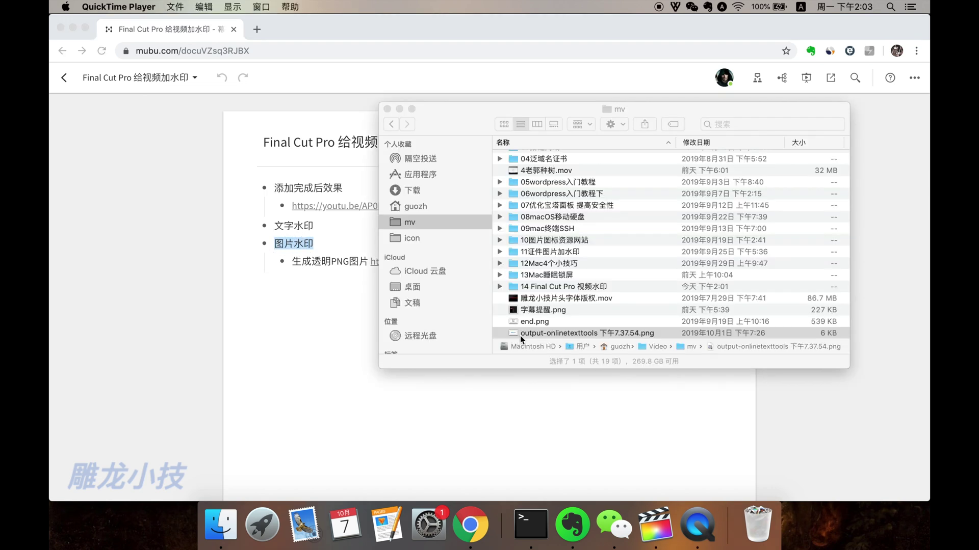
# Step: Preview the existing blue watermark PNG, then follow the outline's guozh.net/picture-tools link in a new tab
pyautogui.doubleClick(520, 336)
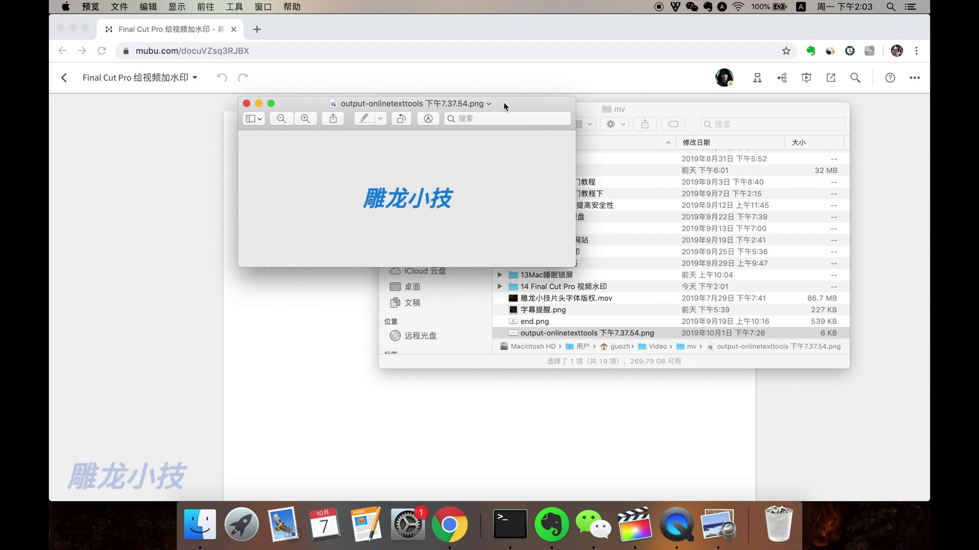
pyautogui.moveTo(503, 107); pyautogui.dragTo(572, 137)
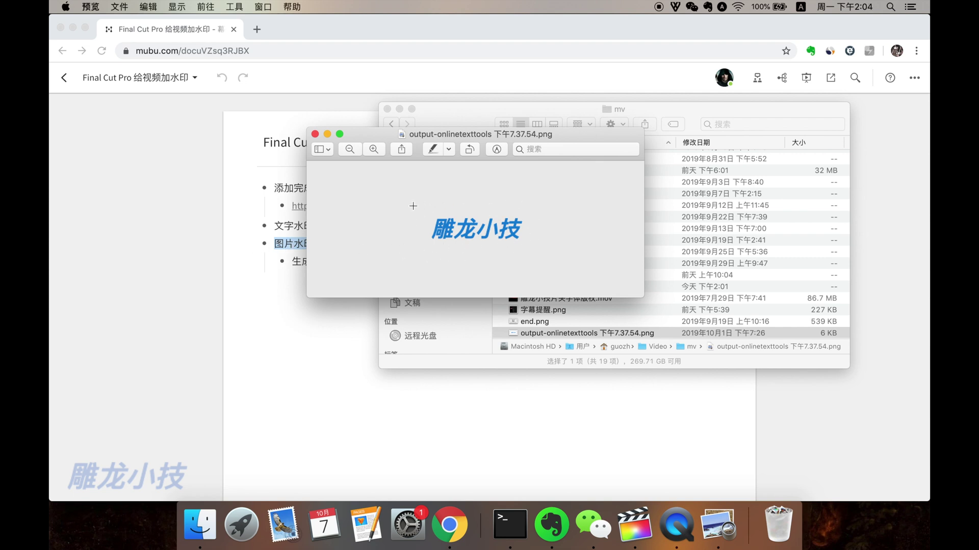
pyautogui.moveTo(292, 261); pyautogui.dragTo(372, 263)
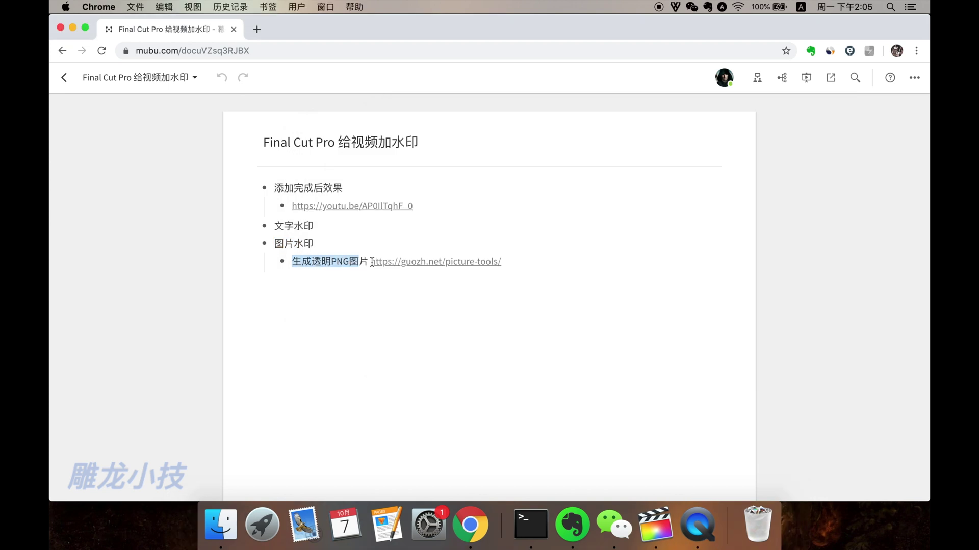
pyautogui.click(397, 262)
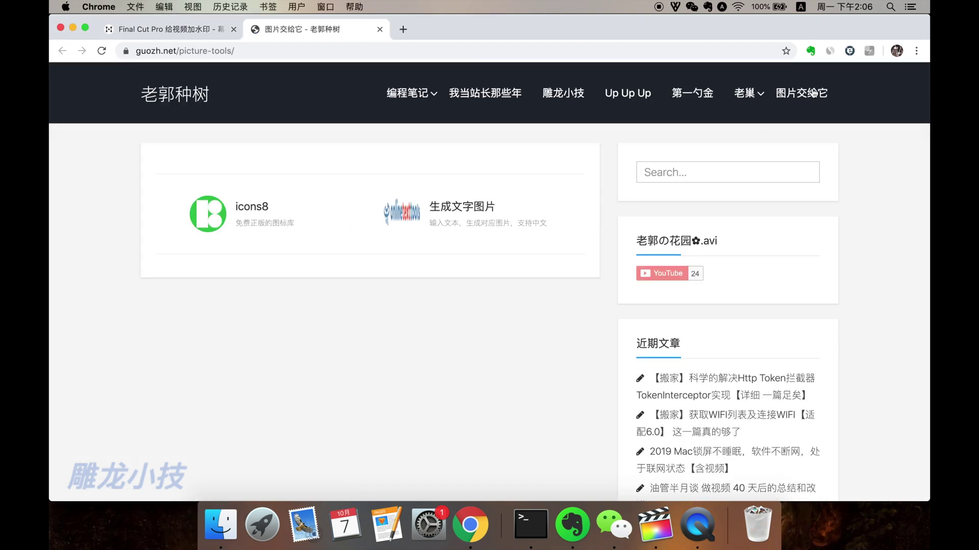
# Step: Start the 生成文字图片 converter with the text 雕虫小技 and scroll to its options
pyautogui.click(453, 210)
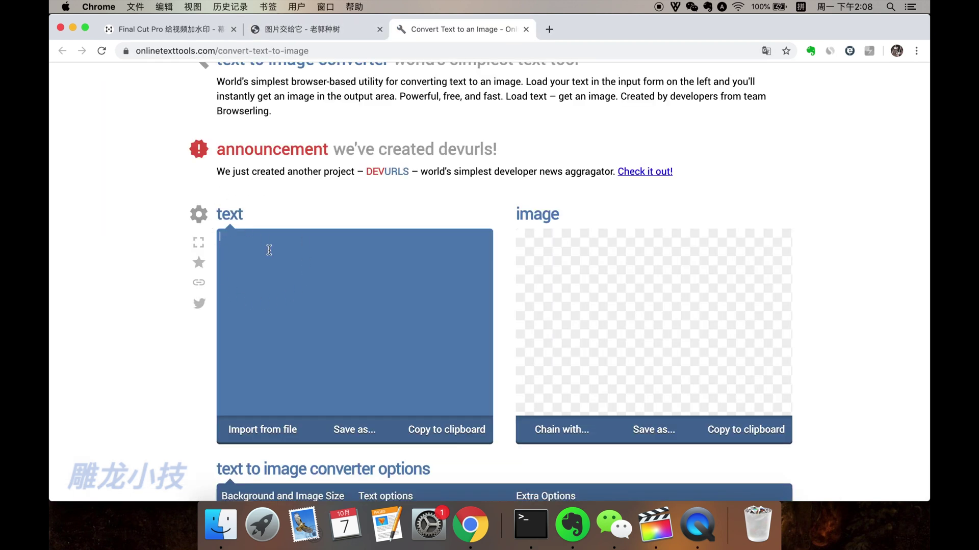
pyautogui.write('雕虫小技')
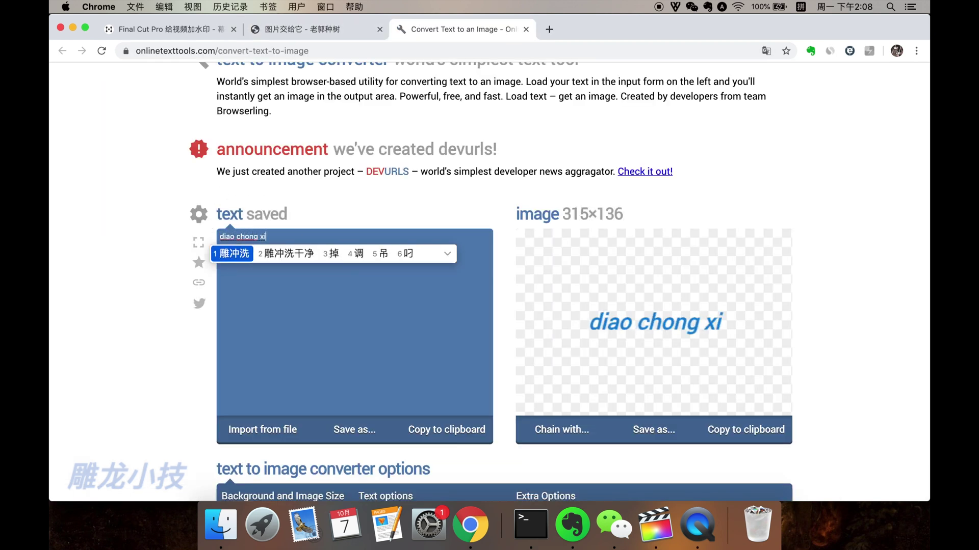
pyautogui.scroll(-6, 321, 248)
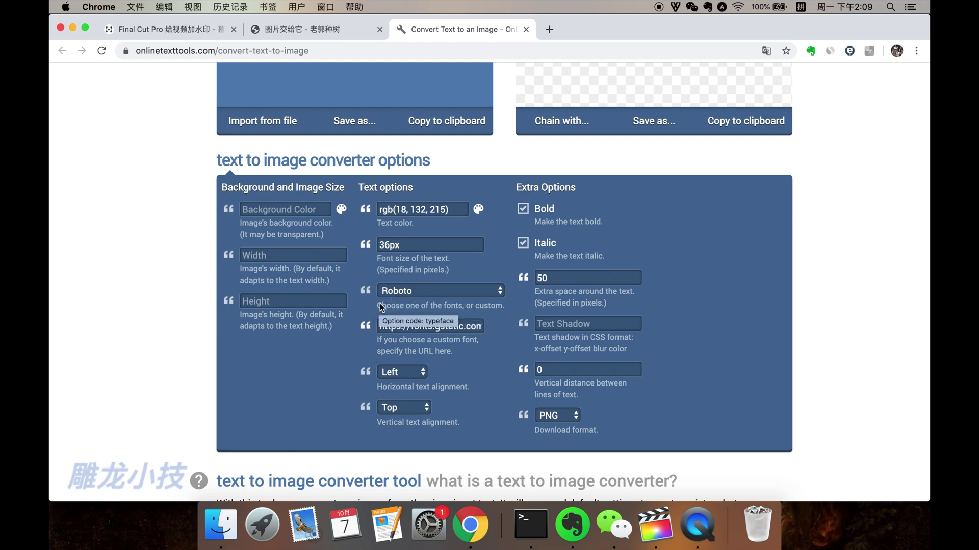
# Step: Set the text font to Roboto after briefly trying the custom-URL font option
pyautogui.click(406, 293)
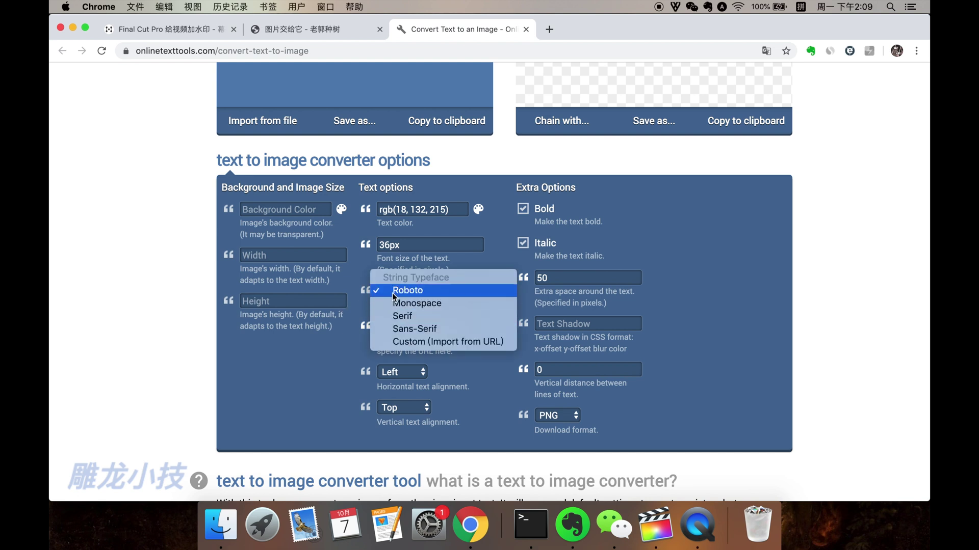
pyautogui.click(398, 342)
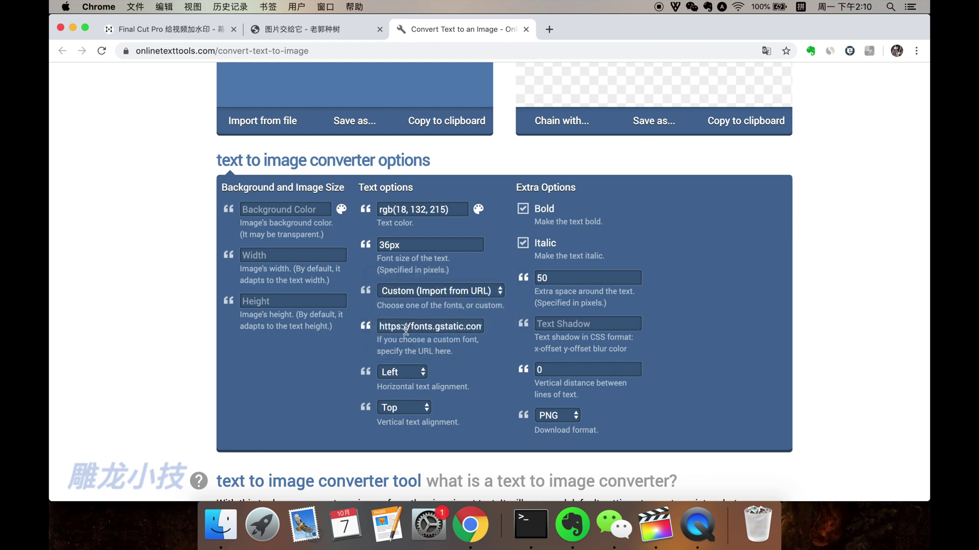
pyautogui.click(382, 326)
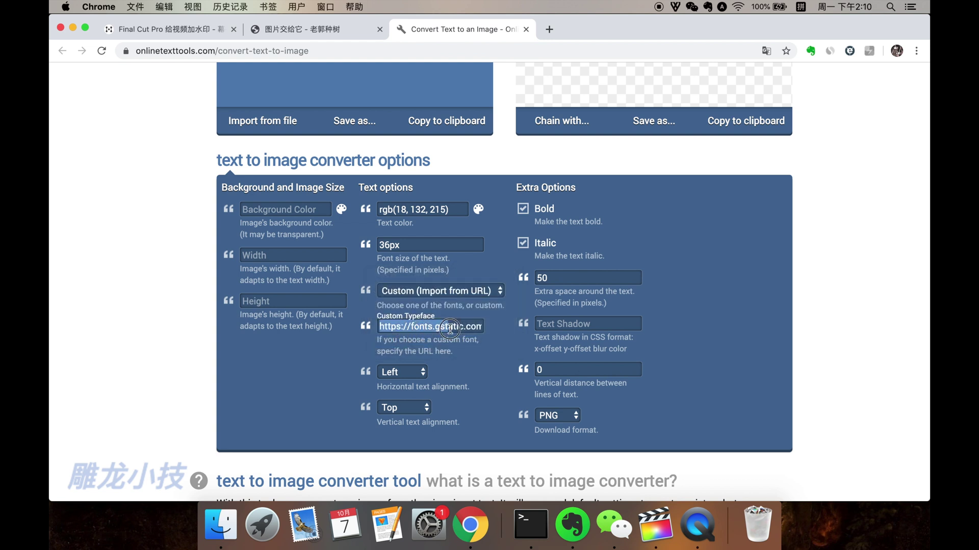
pyautogui.moveTo(382, 324); pyautogui.dragTo(451, 324)
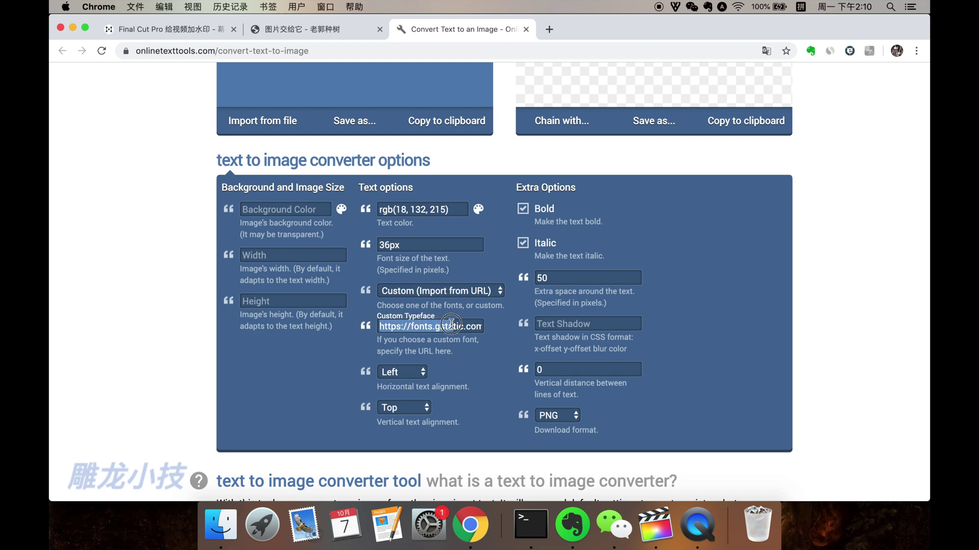
pyautogui.click(451, 292)
pyautogui.click(424, 240)
pyautogui.scroll(2, 403, 346)
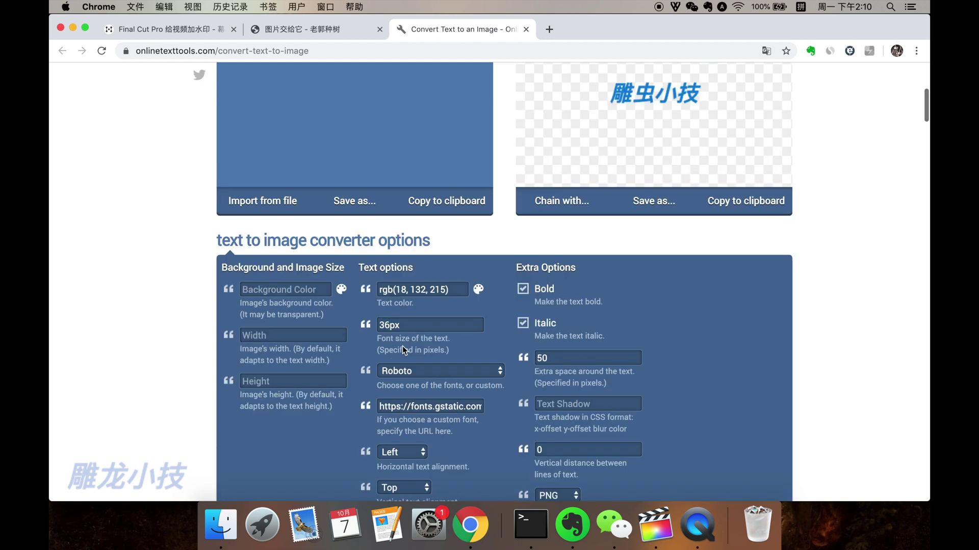
# Step: Make the text purple rgb(127,18,215) and not bold, then download it as a PNG
pyautogui.click(479, 290)
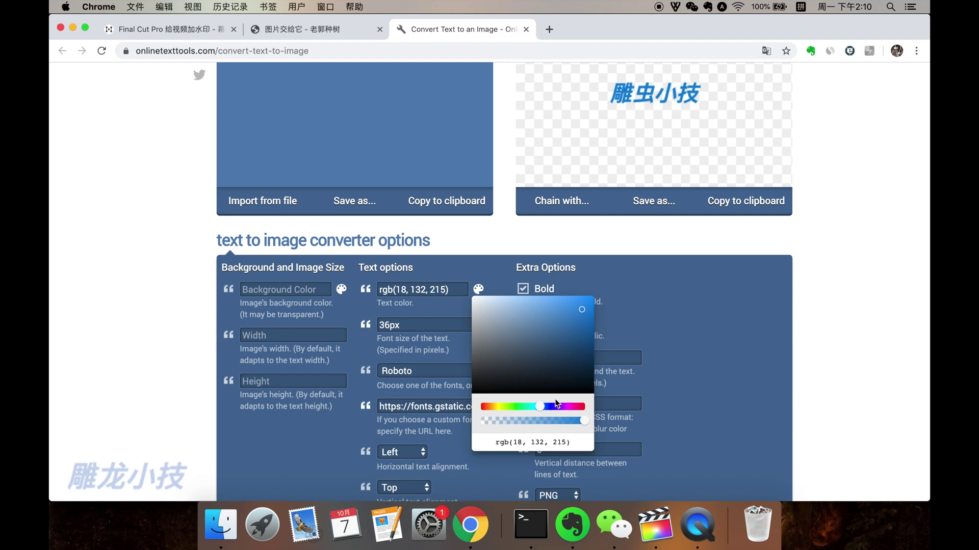
pyautogui.moveTo(545, 407); pyautogui.dragTo(559, 407)
pyautogui.click(523, 288)
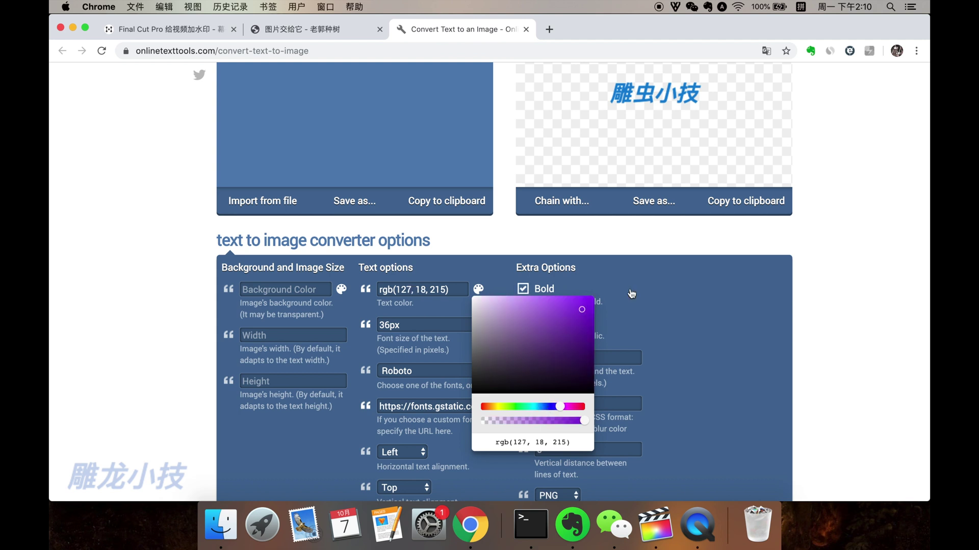
pyautogui.scroll(3, 632, 294)
pyautogui.click(647, 329)
pyautogui.click(579, 327)
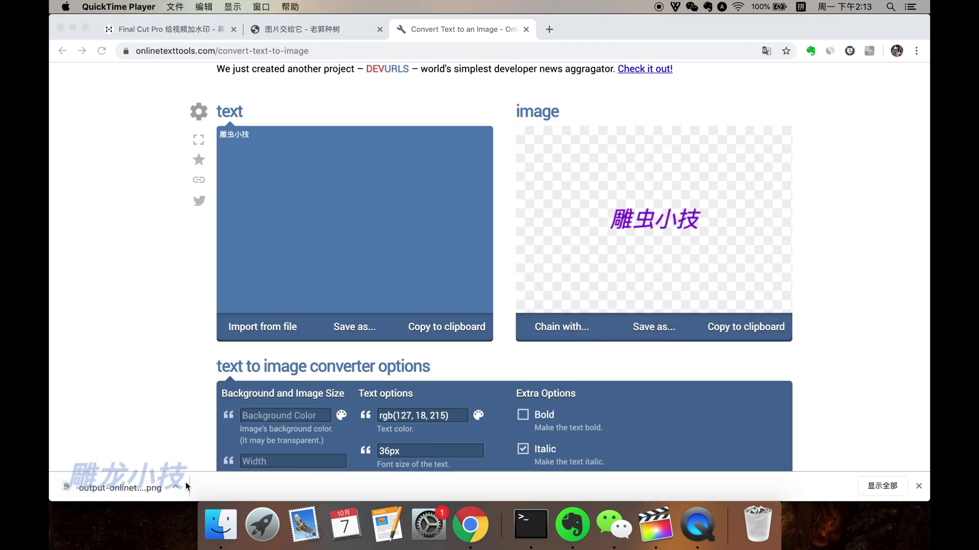
pyautogui.click(179, 487)
# Step: Check the downloaded PNG, then import output-onlinetexttools.png from 下载 into the event
pyautogui.click(209, 467)
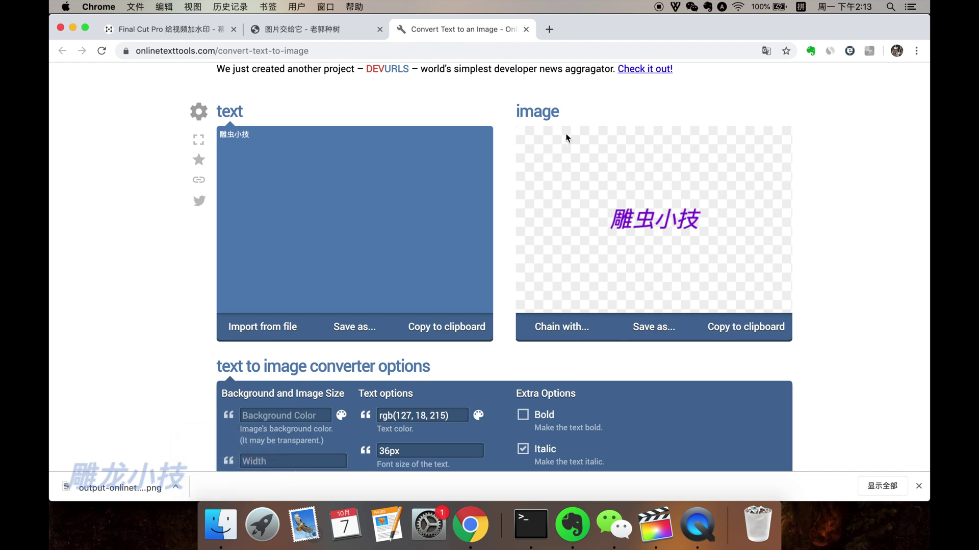
pyautogui.doubleClick(483, 234)
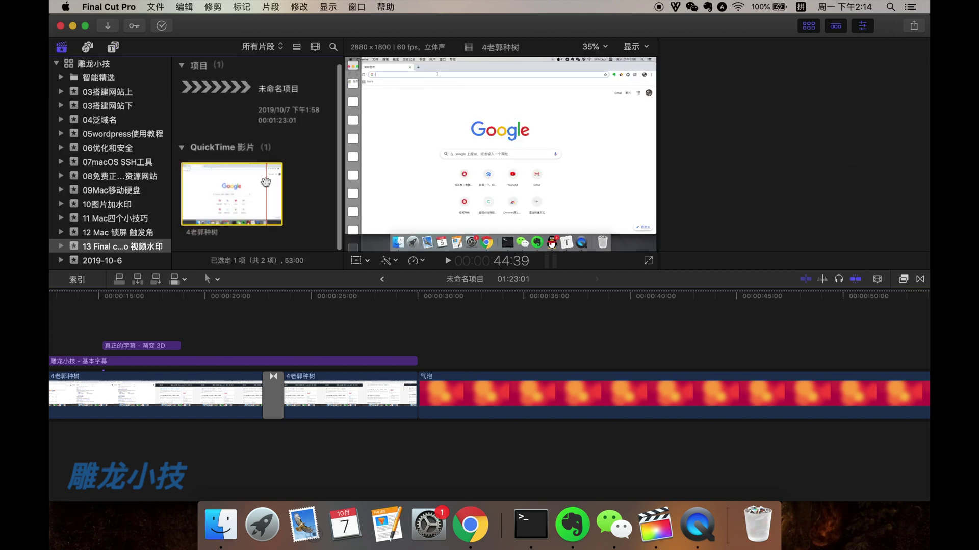
pyautogui.click(277, 204)
pyautogui.rightClick(310, 212)
pyautogui.click(317, 216)
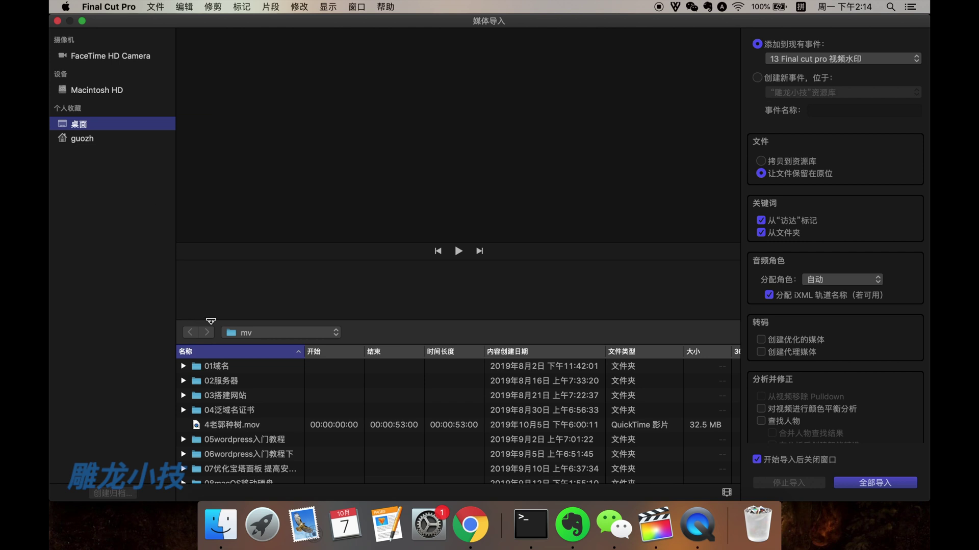
pyautogui.click(246, 337)
pyautogui.click(247, 359)
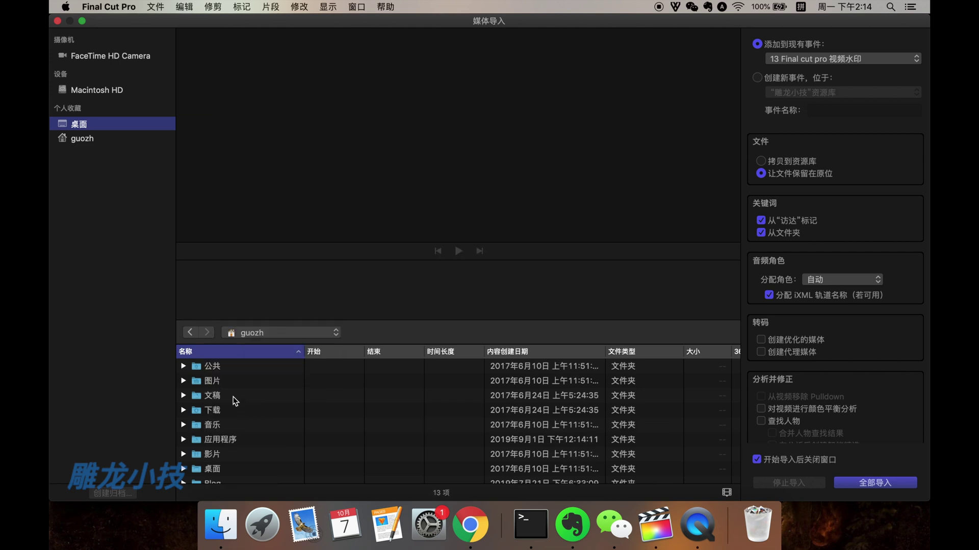
pyautogui.doubleClick(212, 416)
pyautogui.click(231, 425)
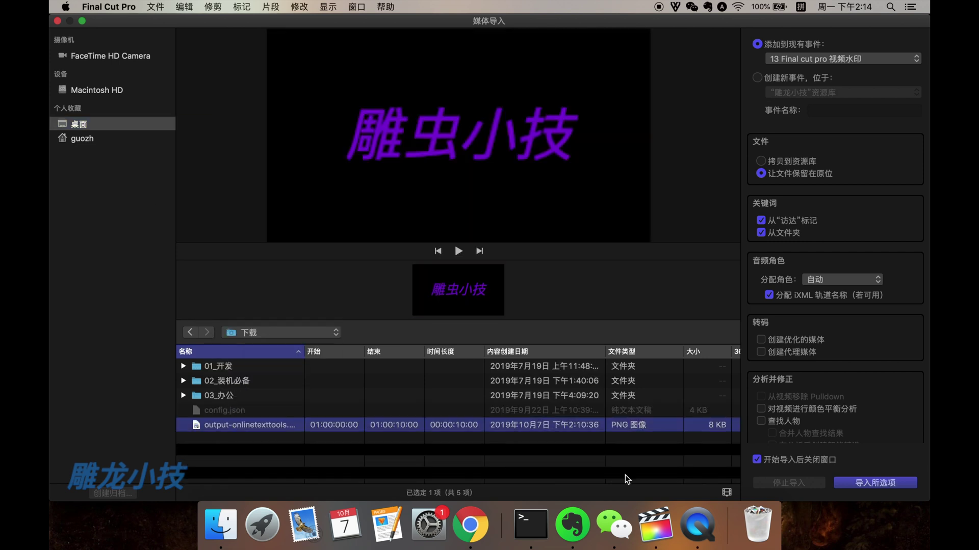
pyautogui.click(854, 486)
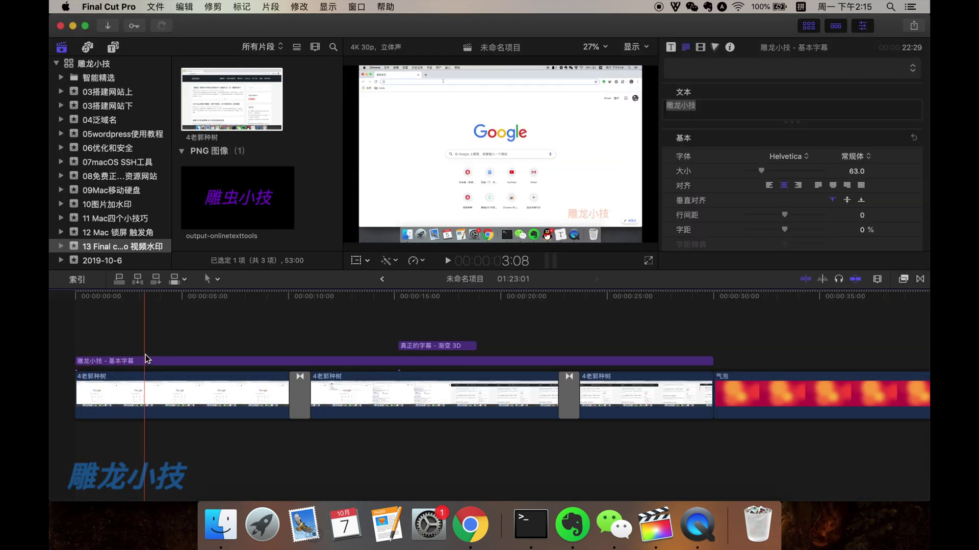
# Step: Place the purple PNG above the title at the timeline start and scale it to 28%
pyautogui.click(386, 298)
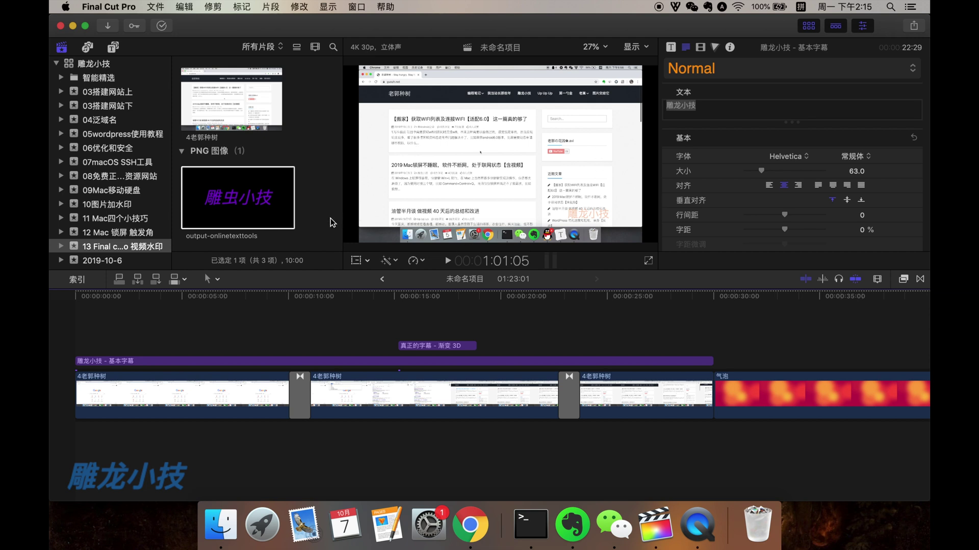
pyautogui.moveTo(252, 218); pyautogui.dragTo(78, 332)
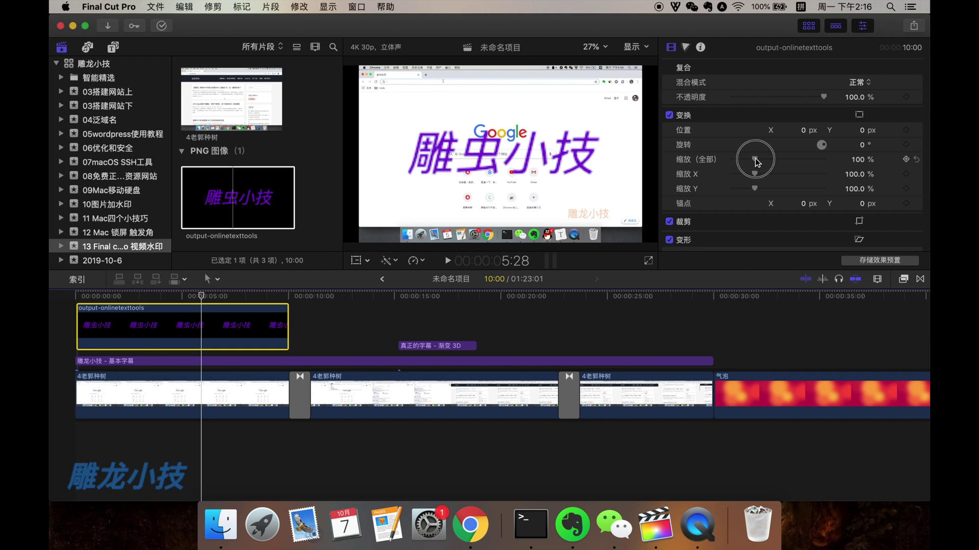
pyautogui.moveTo(755, 160); pyautogui.dragTo(738, 159)
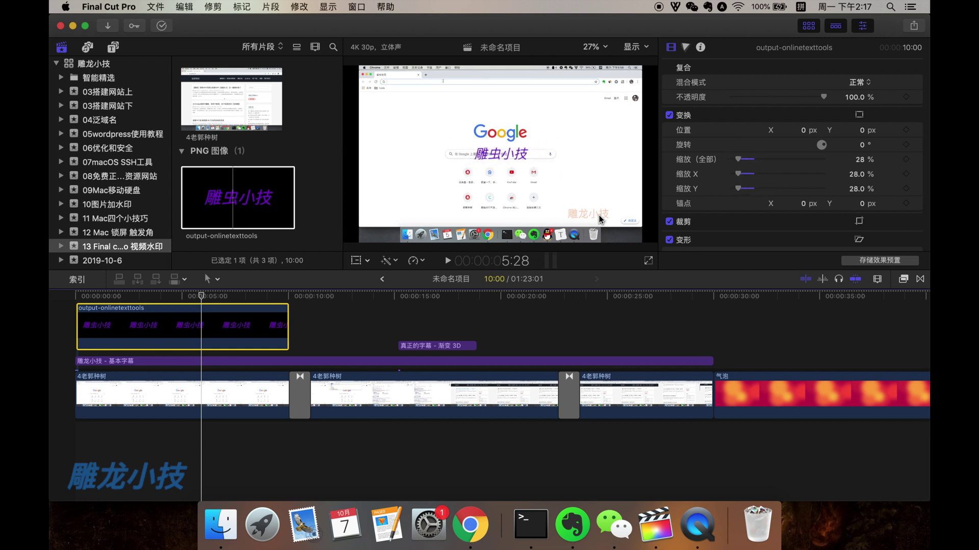
# Step: Move the PNG to the lower-left corner, set 47.55% opacity, and stretch it to about 23 seconds
pyautogui.click(358, 264)
pyautogui.moveTo(500, 154); pyautogui.dragTo(386, 217)
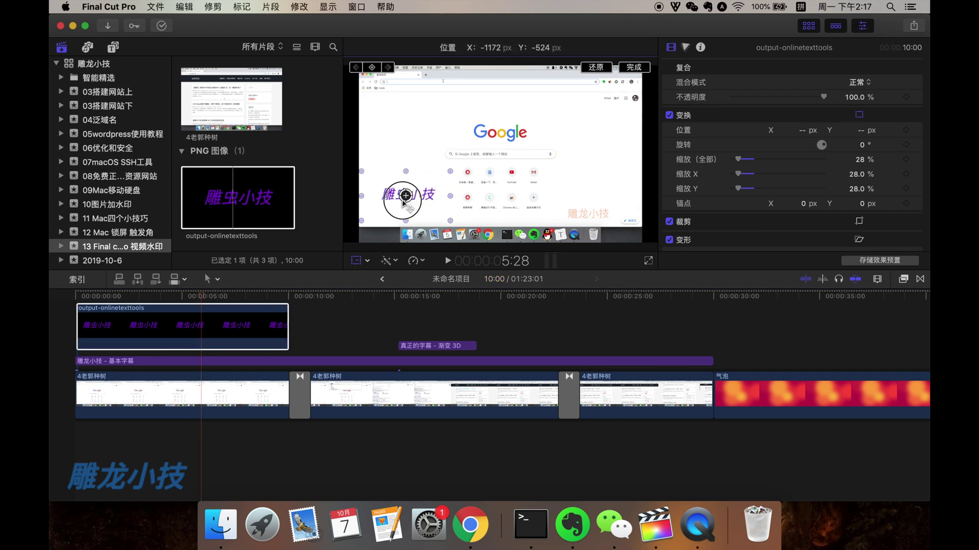
pyautogui.press('Escape')
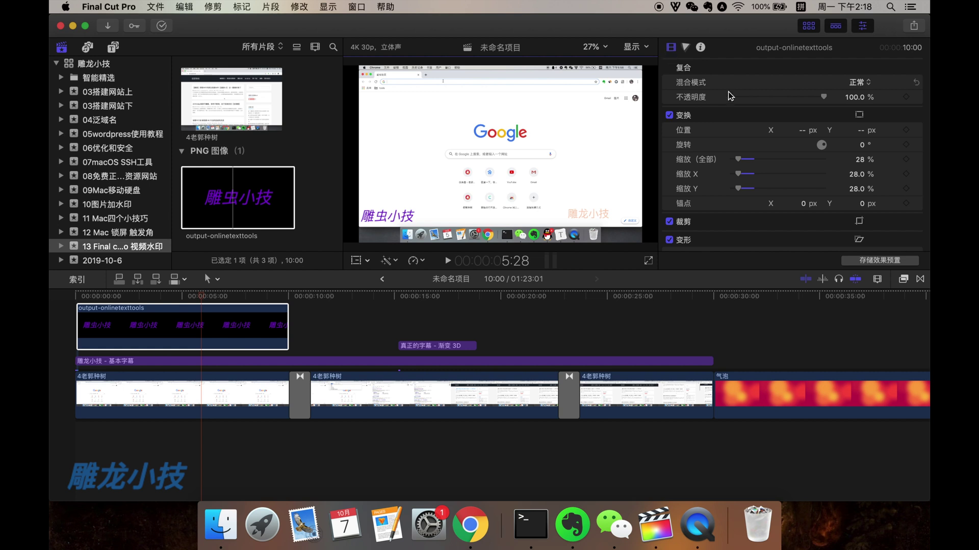
pyautogui.moveTo(823, 96); pyautogui.dragTo(775, 102)
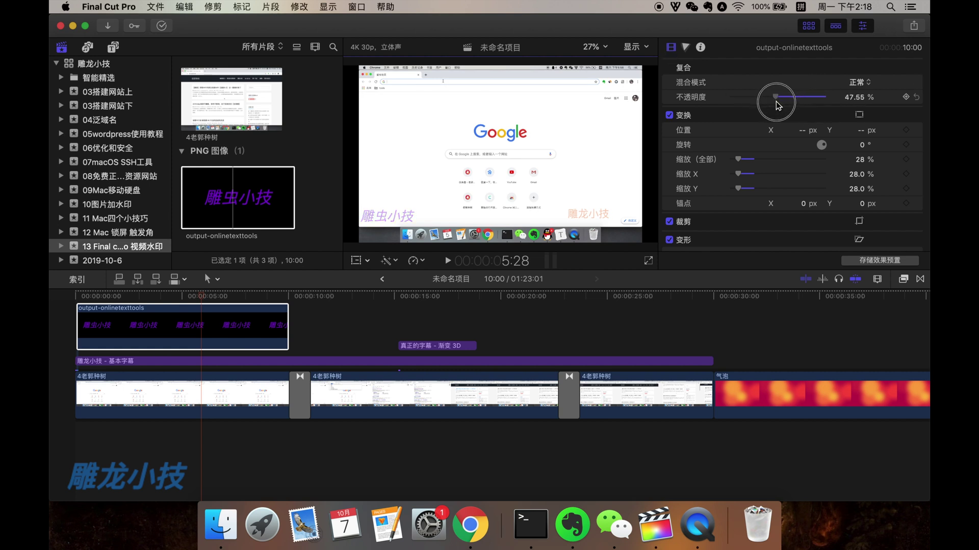
pyautogui.click(262, 326)
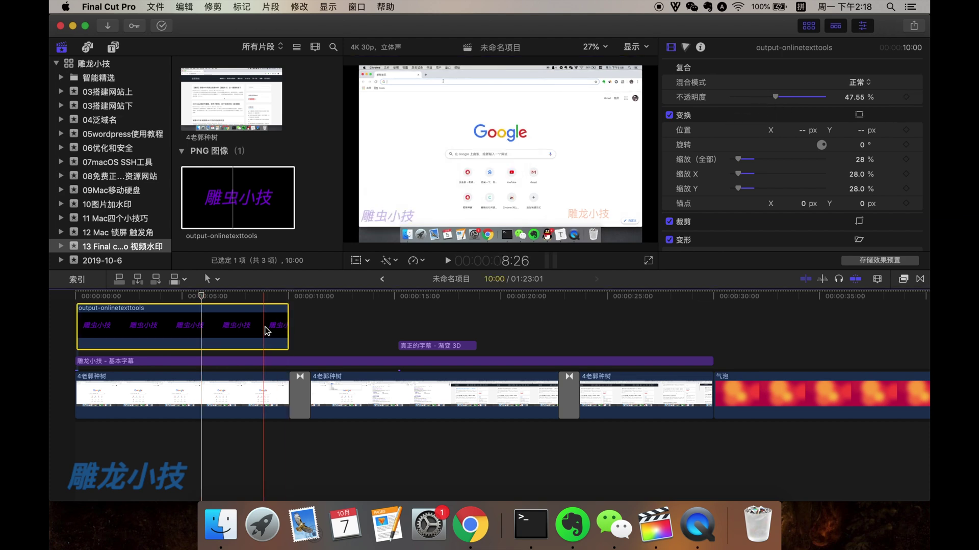
pyautogui.moveTo(284, 327); pyautogui.dragTo(567, 334)
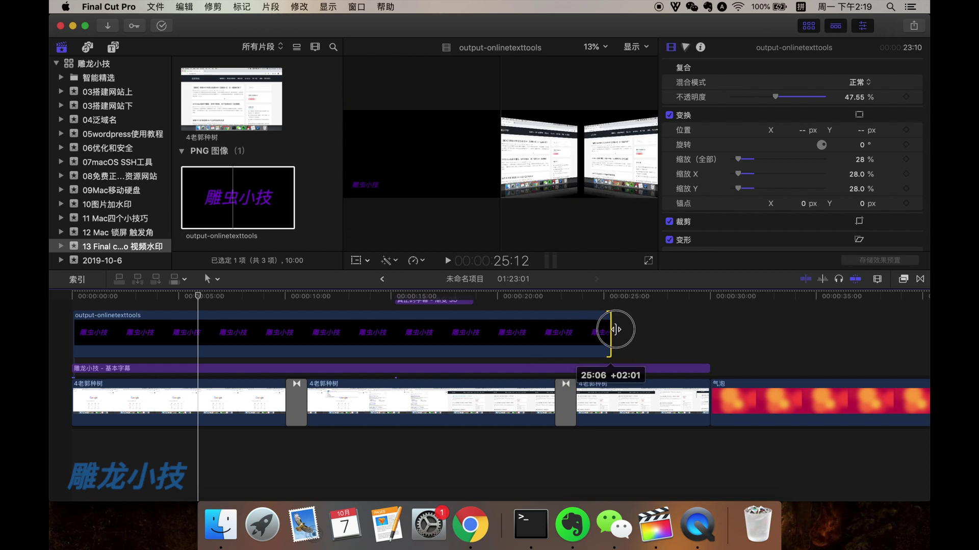
# Step: Extend the PNG clip to the project end, deleting the accidental copy and the empty gap
pyautogui.moveTo(564, 331); pyautogui.dragTo(616, 331)
pyautogui.rightClick(528, 325)
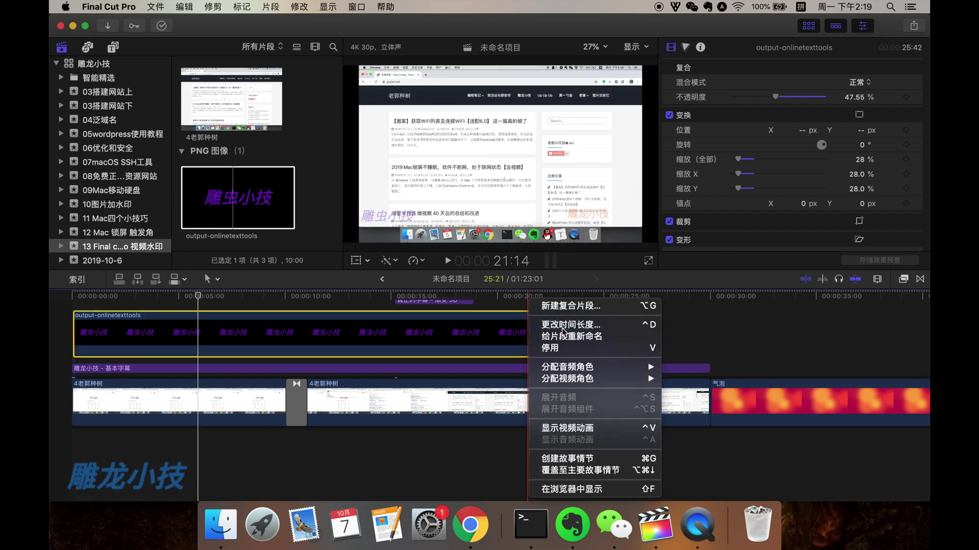
pyautogui.press('Escape')
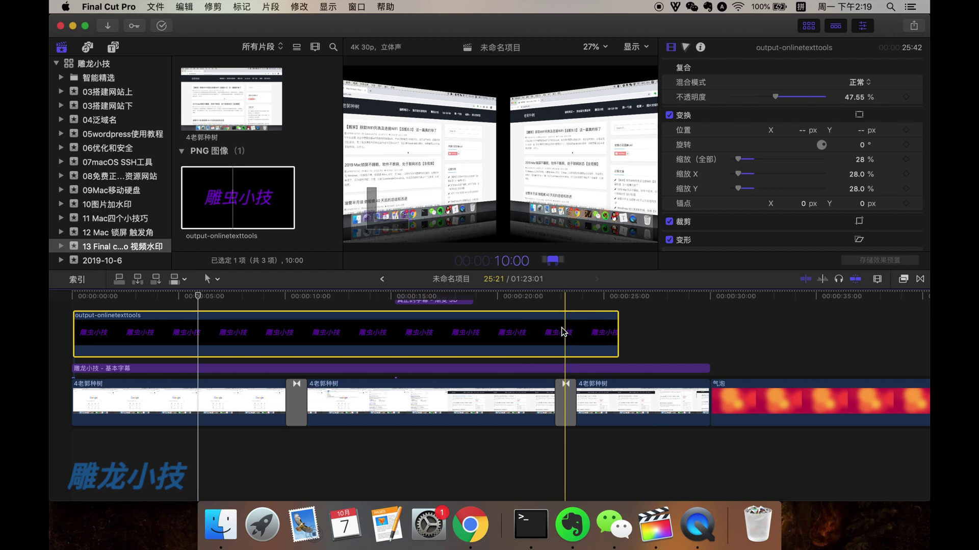
pyautogui.moveTo(563, 332); pyautogui.dragTo(573, 365)
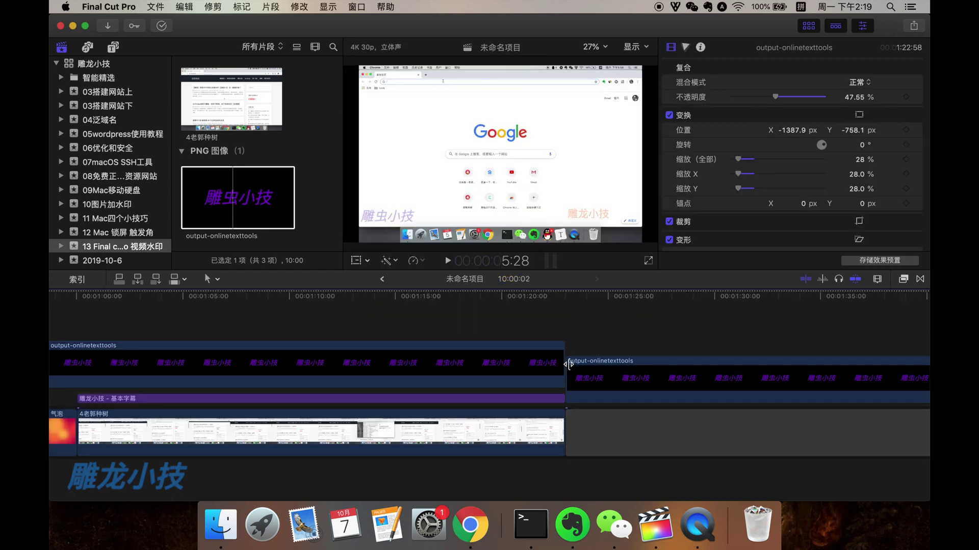
pyautogui.press('Delete')
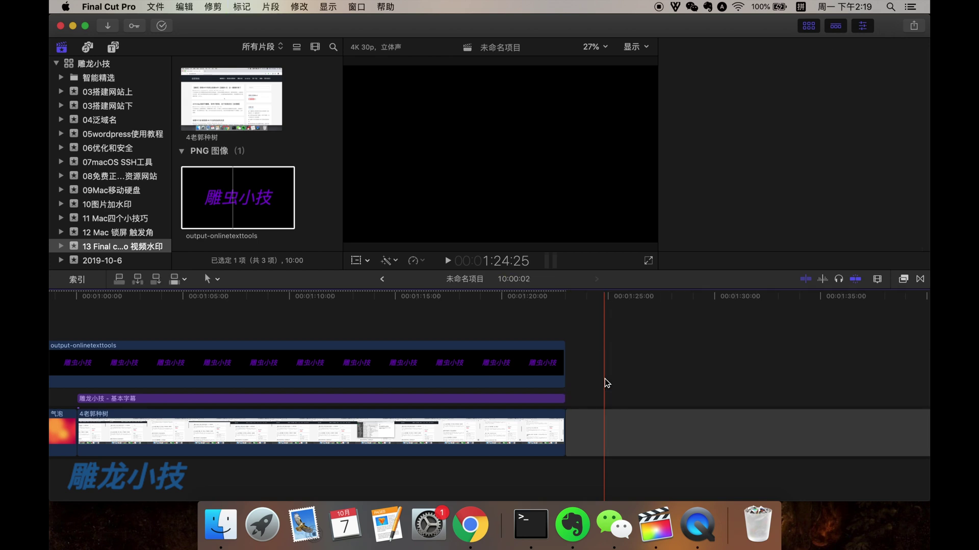
pyautogui.click(610, 420)
pyautogui.press('Delete')
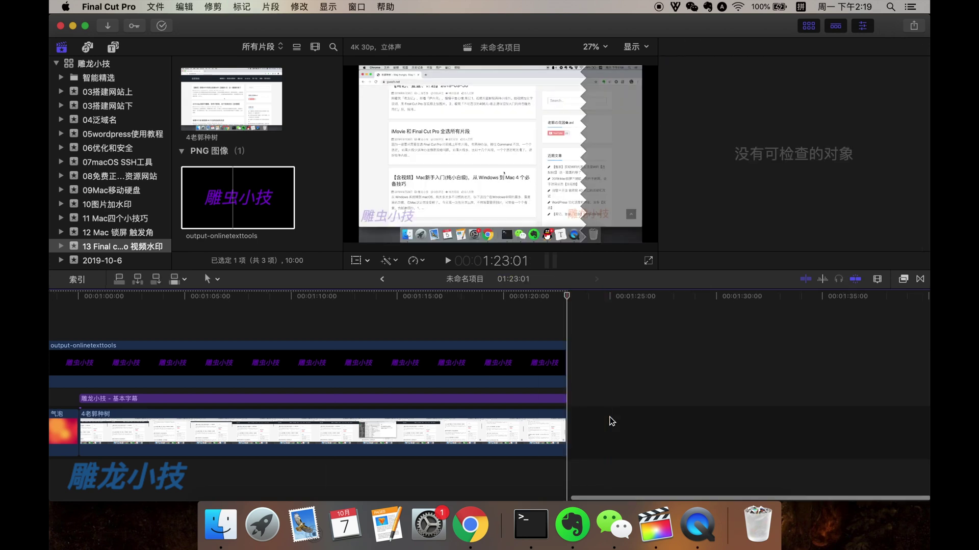
pyautogui.hscroll(-10, 450, 384)
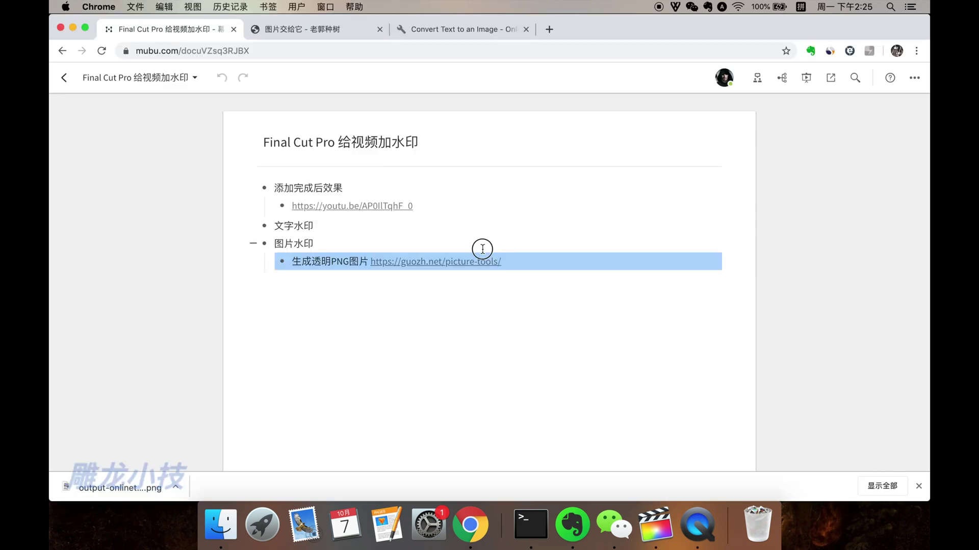
pyautogui.moveTo(482, 249)
pyautogui.mouseDown()
pyautogui.moveTo(327, 196)
pyautogui.moveTo(263, 187)
pyautogui.mouseUp()
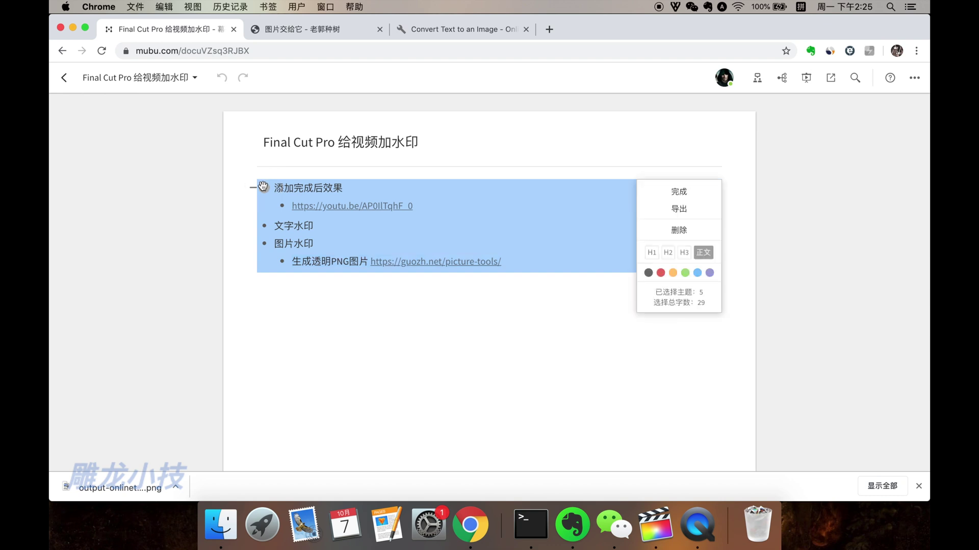